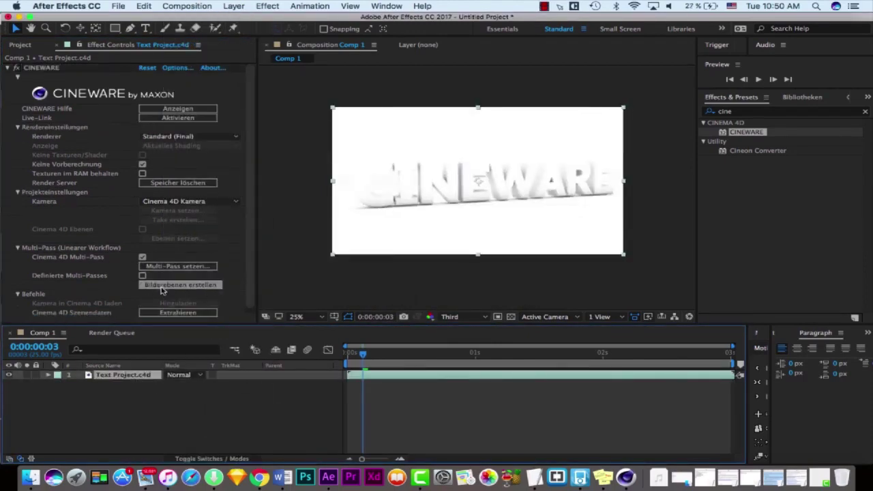
# Step: Create the CINEWARE multi-pass image layers for Text Project.c4d and choose the Software renderer for Project 1 .c4d
pyautogui.click(161, 285)
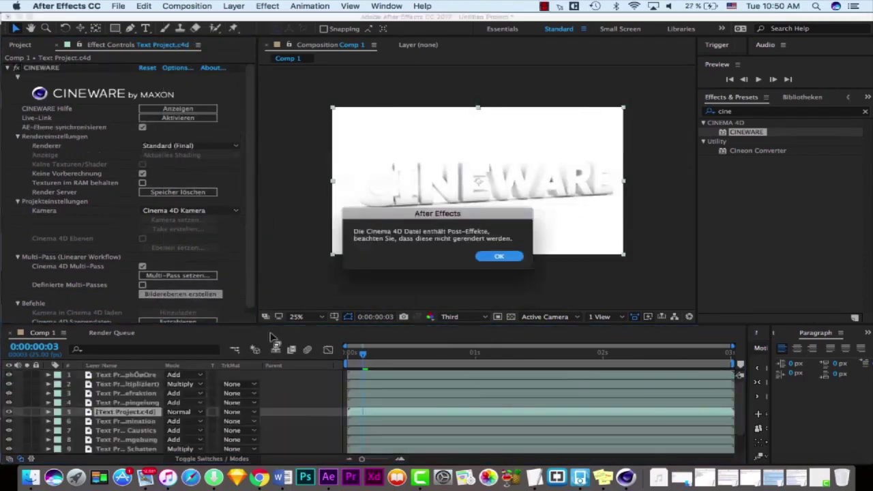
pyautogui.click(499, 253)
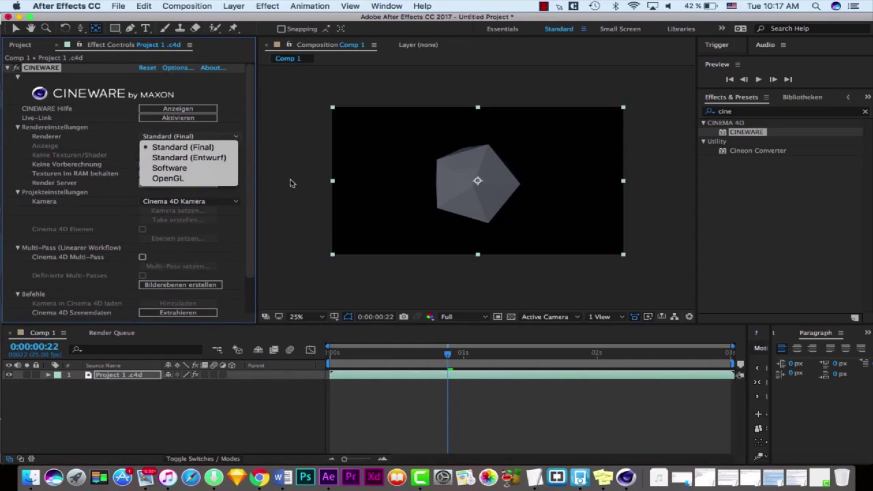
pyautogui.click(184, 168)
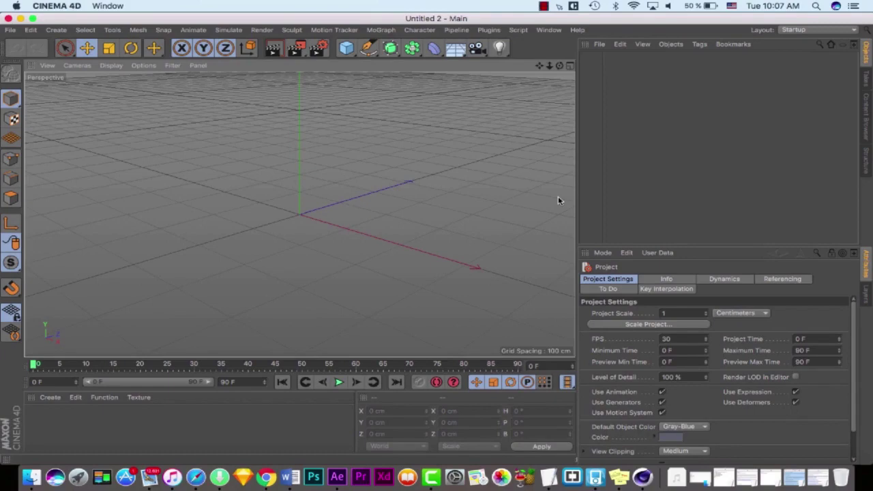
# Step: Switch to After Effects and search the effects and presets for "cine"
pyautogui.click(337, 476)
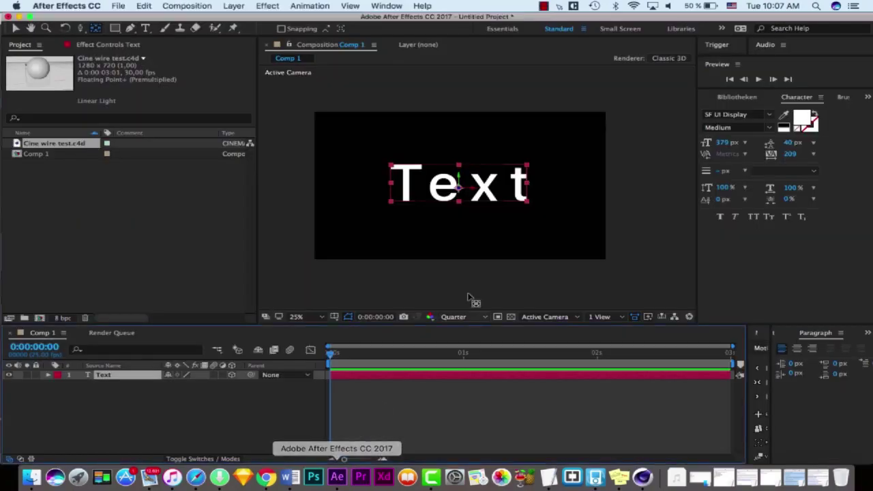
pyautogui.click(429, 397)
pyautogui.click(749, 100)
pyautogui.press('super+5')
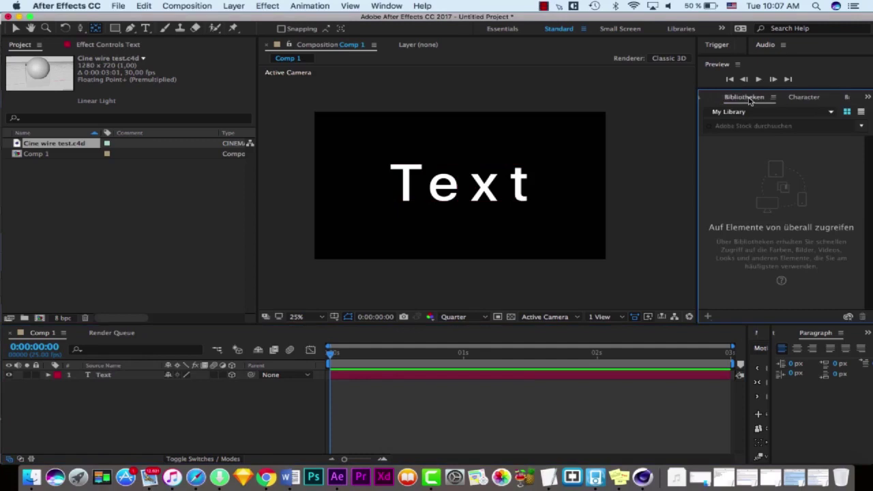
pyautogui.write('cine')
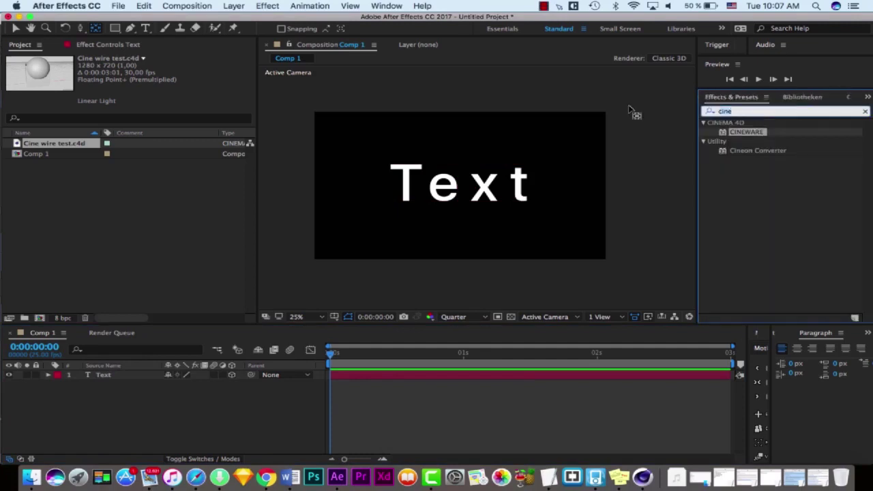
pyautogui.click(710, 111)
pyautogui.write('cin')
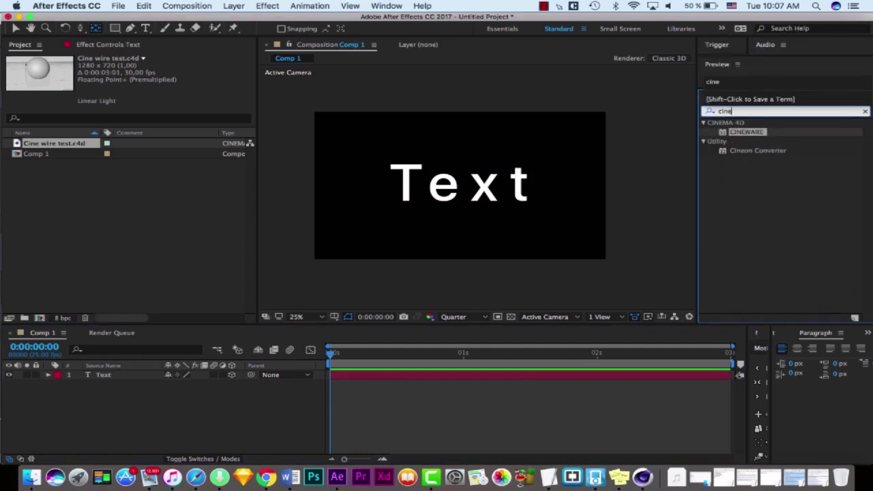
pyautogui.write('e')
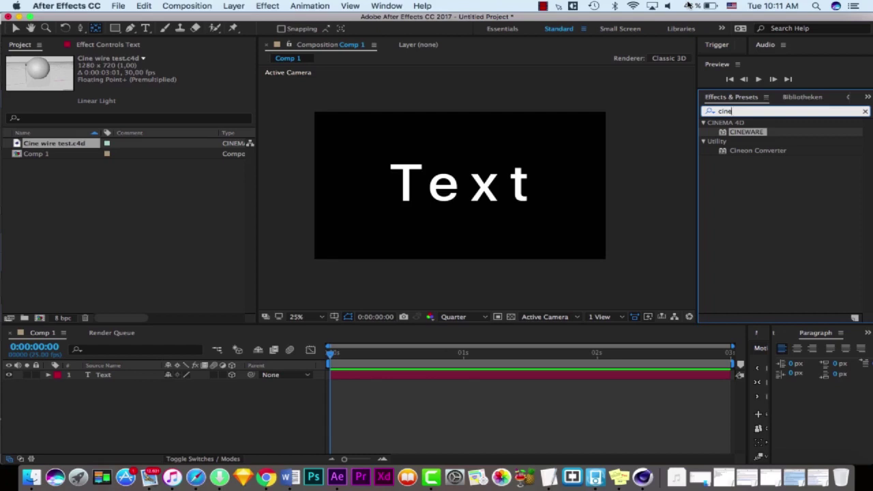
# Step: Switch to Cinema 4D and set the render output to the Film/Video preset HDTV 1080 25
pyautogui.click(644, 480)
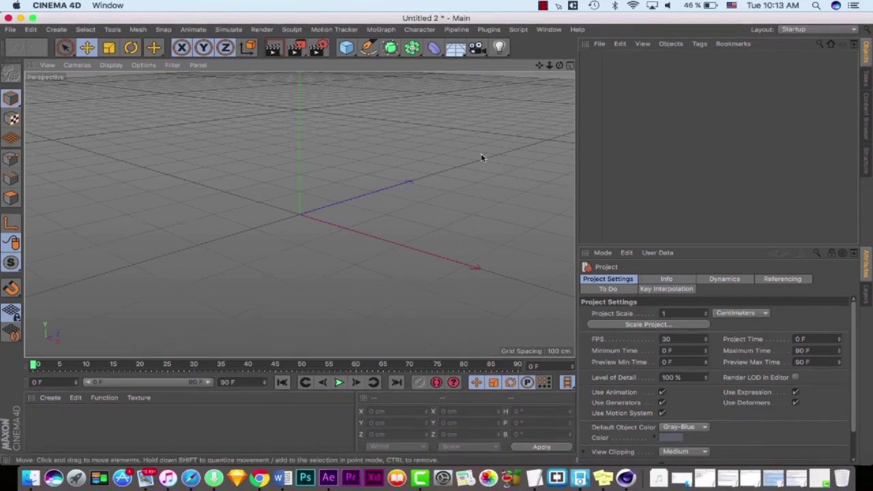
pyautogui.moveTo(481, 153); pyautogui.dragTo(437, 241)
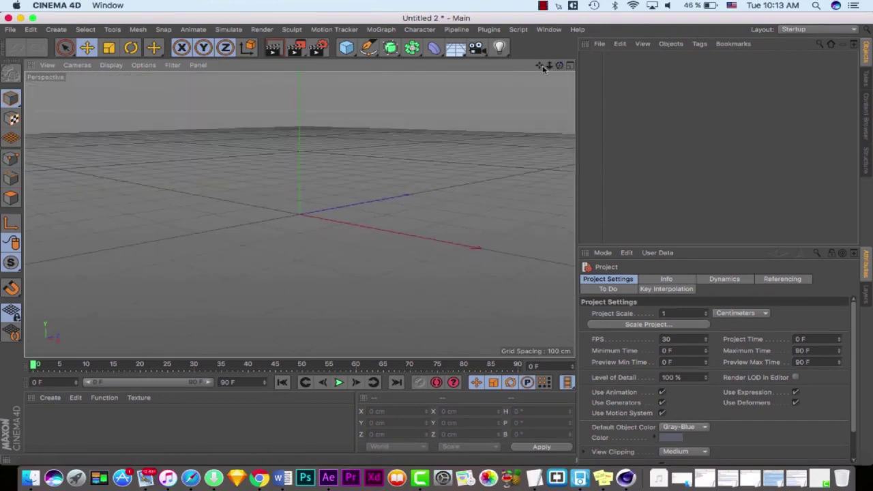
pyautogui.click(317, 48)
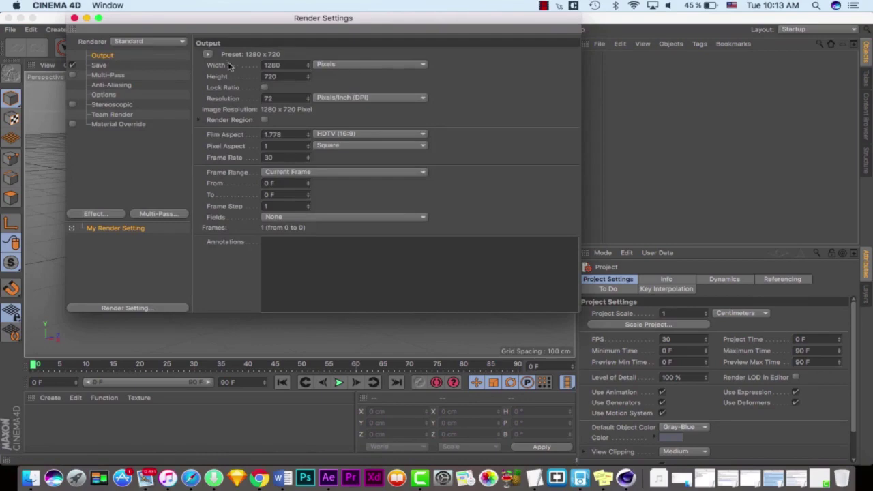
pyautogui.click(208, 54)
pyautogui.moveTo(234, 80)
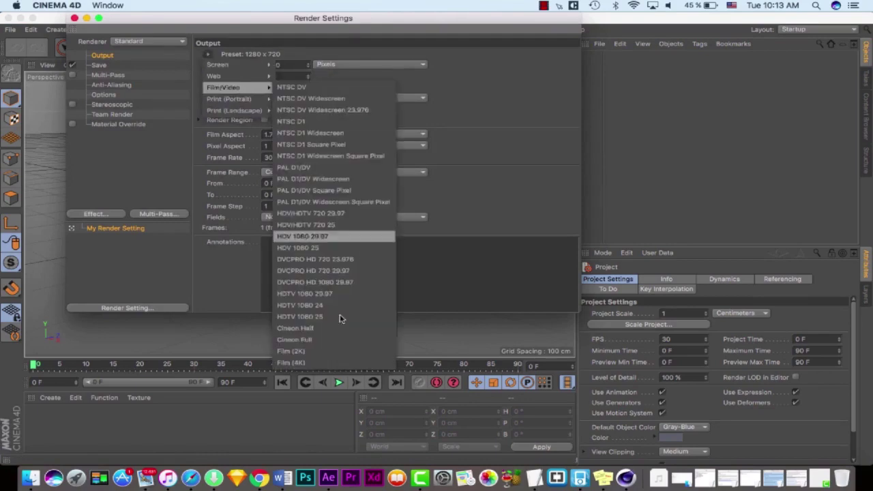
pyautogui.click(323, 318)
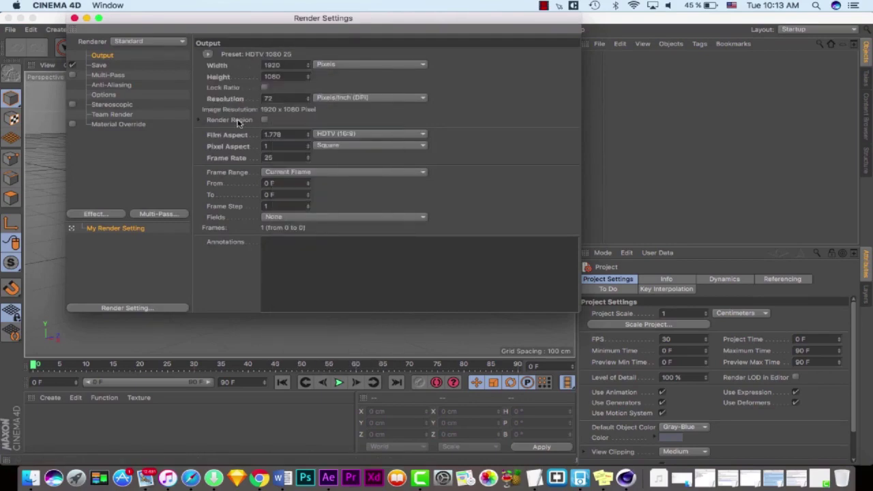
pyautogui.click(276, 157)
pyautogui.click(173, 167)
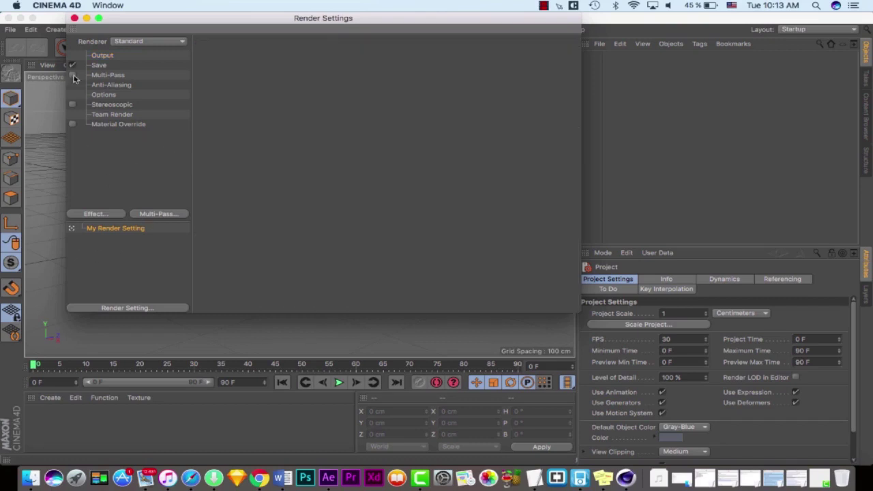
pyautogui.click(74, 17)
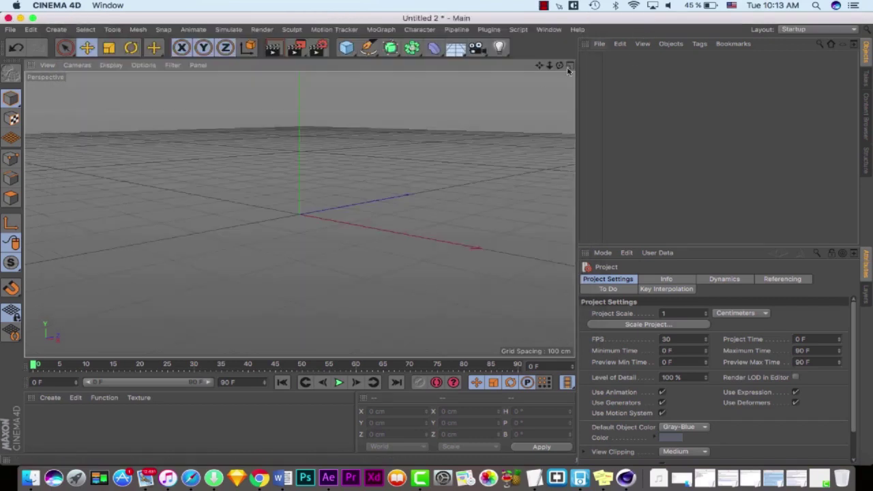
# Step: Add a Platonic primitive to the scene and frame it large in the perspective view
pyautogui.scroll(2, 436, 242)
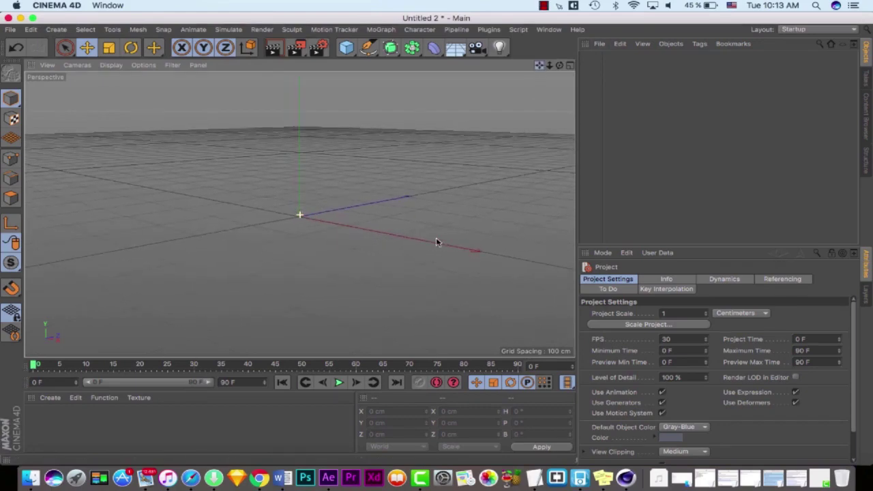
pyautogui.click(347, 47)
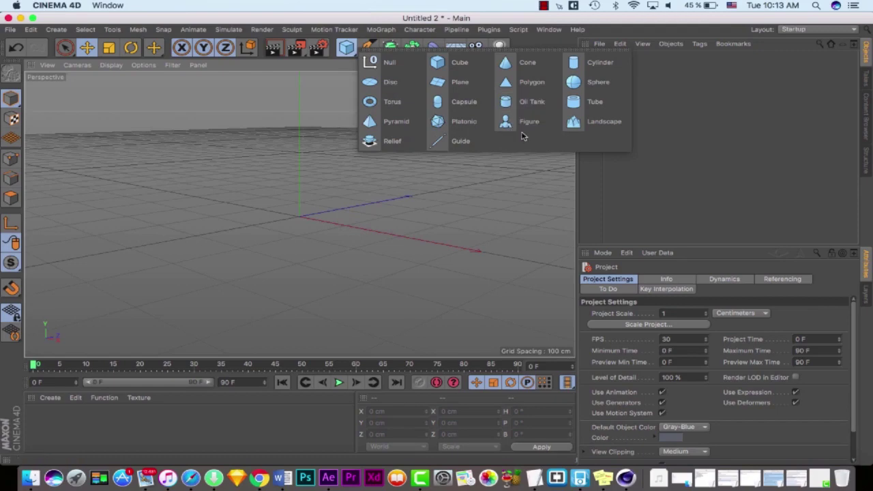
pyautogui.click(450, 124)
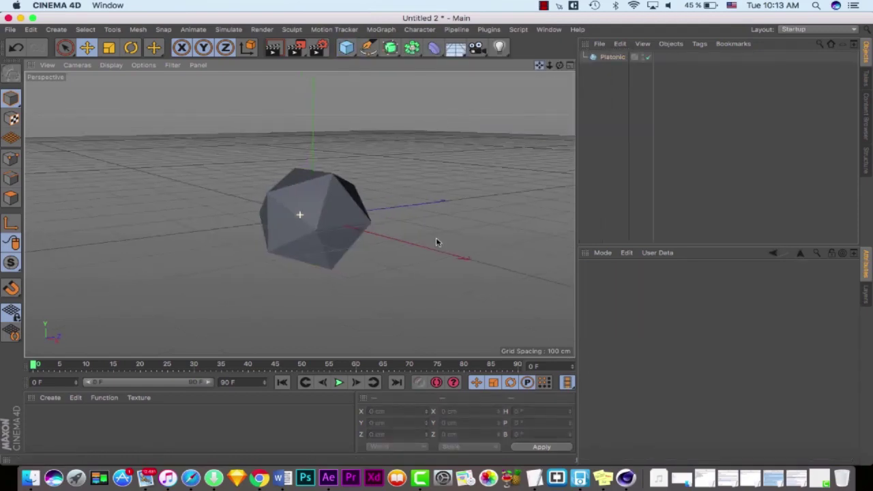
pyautogui.moveTo(437, 241); pyautogui.dragTo(436, 241)
pyautogui.scroll(3, 437, 241)
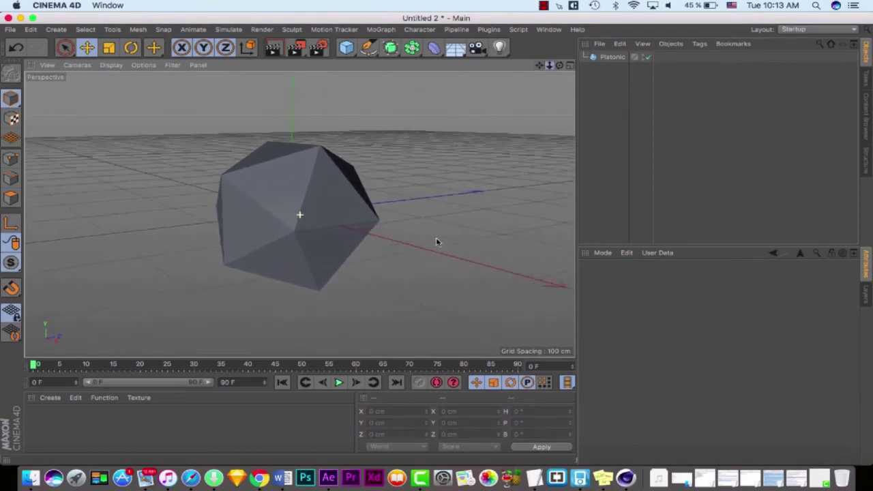
pyautogui.moveTo(540, 66); pyautogui.dragTo(498, 186)
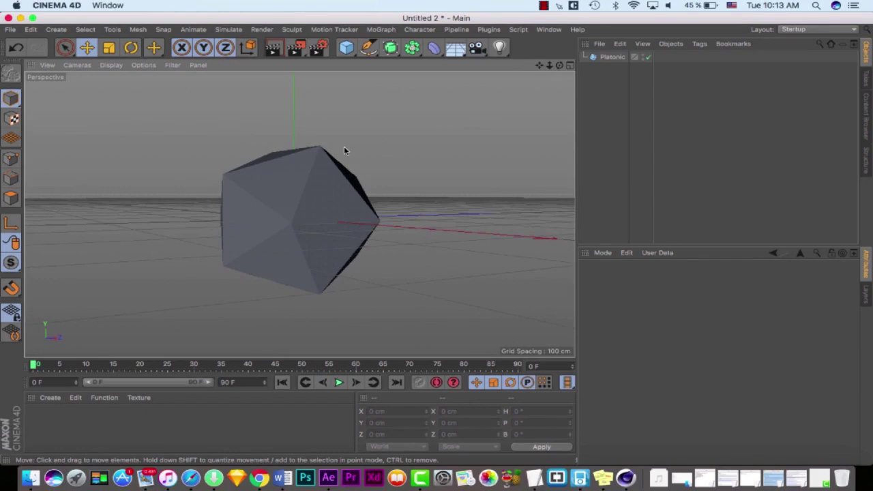
# Step: Save the Cinema 4D scene to the Desktop under the name "Project 1"
pyautogui.click(10, 30)
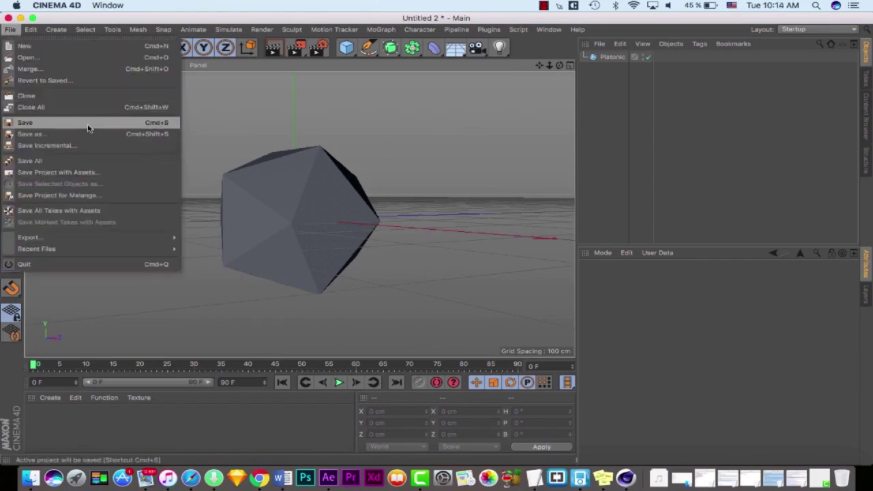
pyautogui.click(86, 134)
pyautogui.click(493, 162)
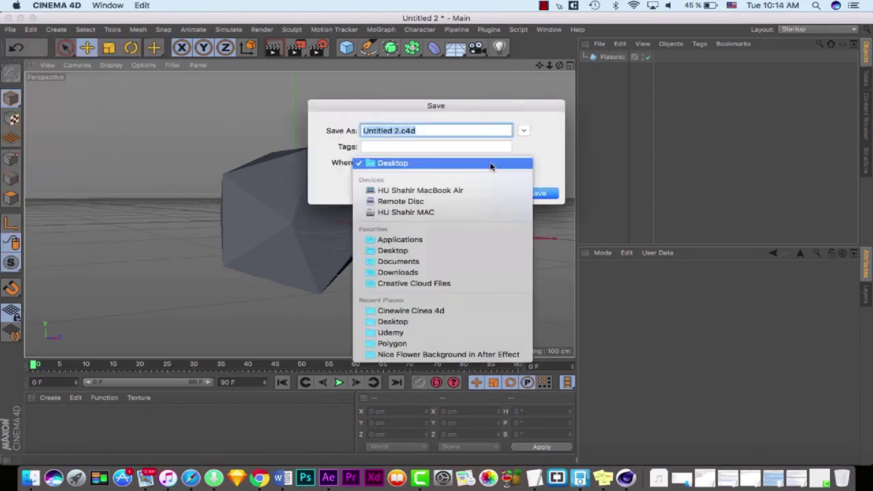
pyautogui.click(467, 164)
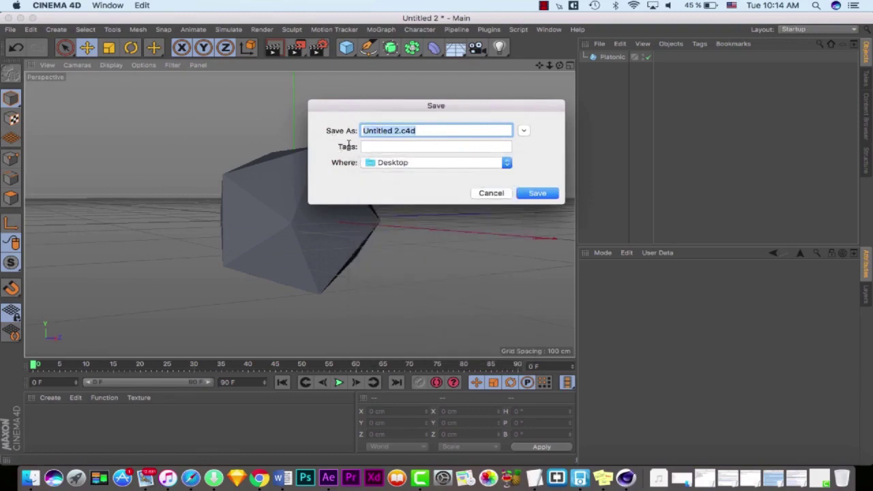
pyautogui.write('Project 1')
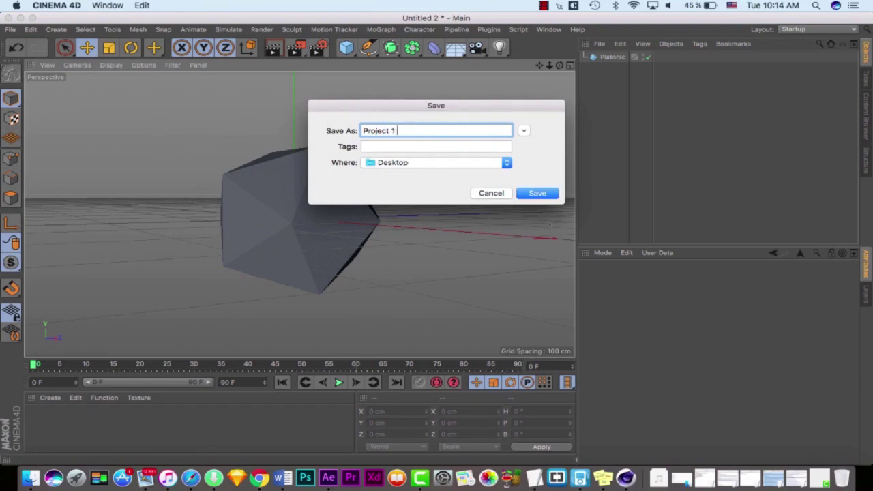
pyautogui.click(538, 195)
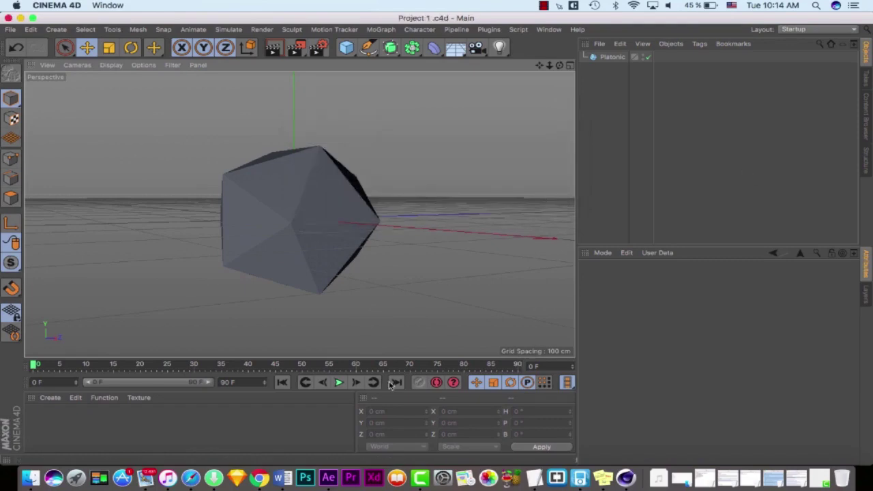
# Step: Switch to After Effects and delete the Text layer from Comp 1 and Cine wire test.c4d from the project
pyautogui.click(328, 477)
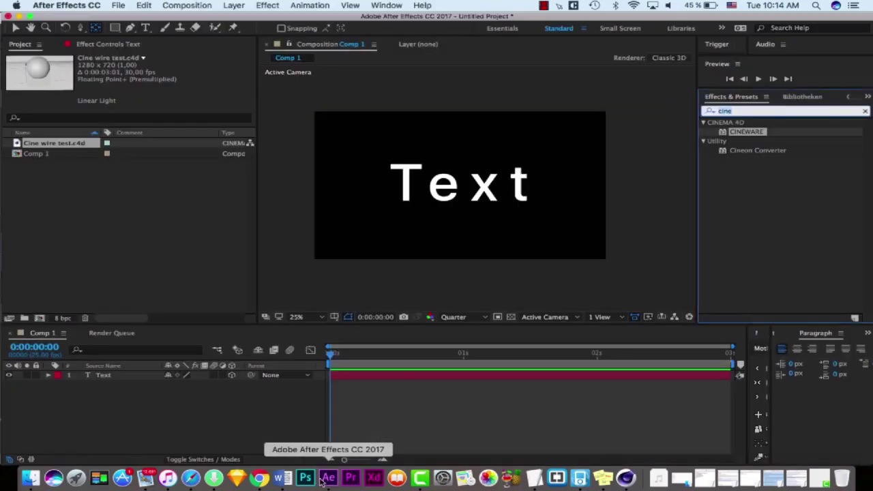
pyautogui.click(125, 379)
pyautogui.press('Delete')
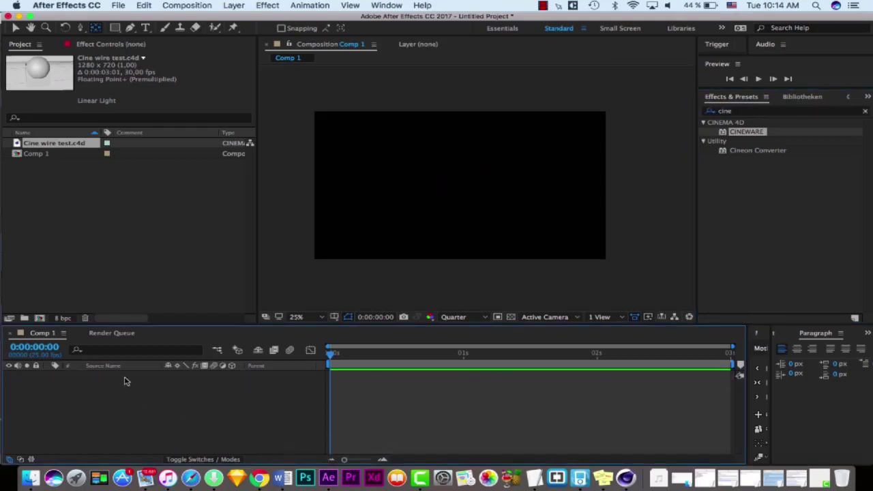
pyautogui.click(80, 144)
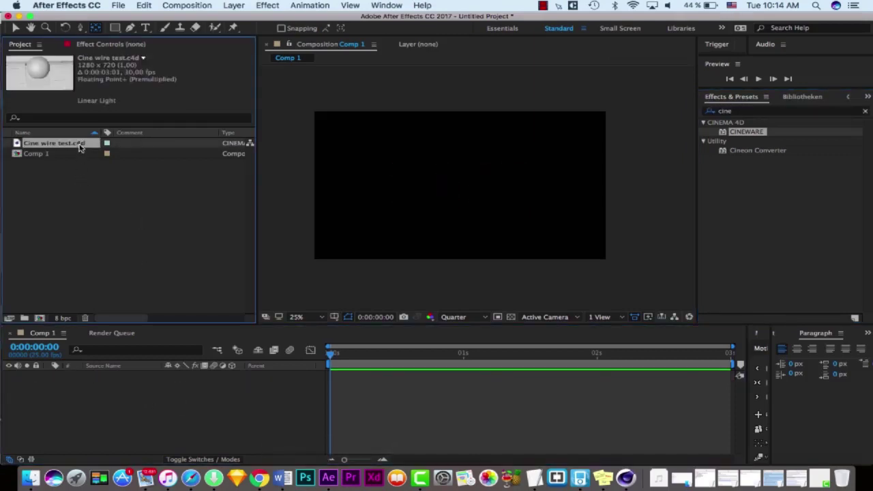
pyautogui.press('Delete')
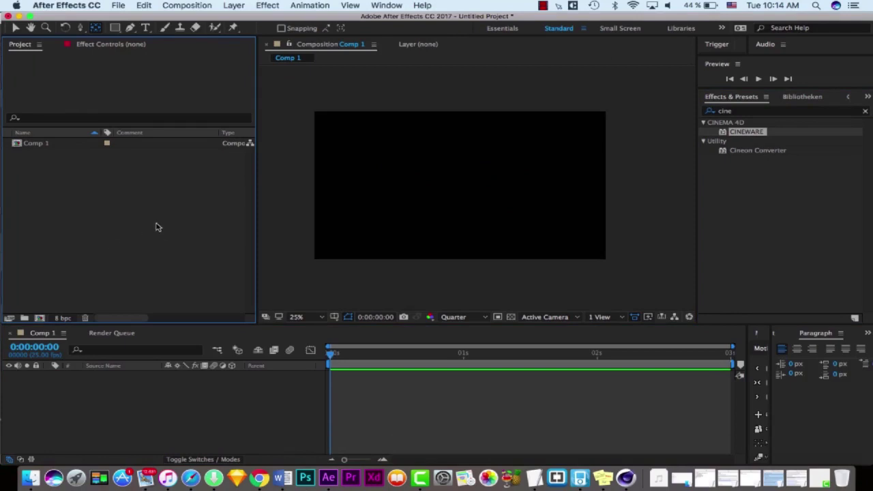
# Step: Import Project 1 .c4d from the Desktop and add it as a layer to Comp 1
pyautogui.click(115, 6)
pyautogui.moveTo(206, 157)
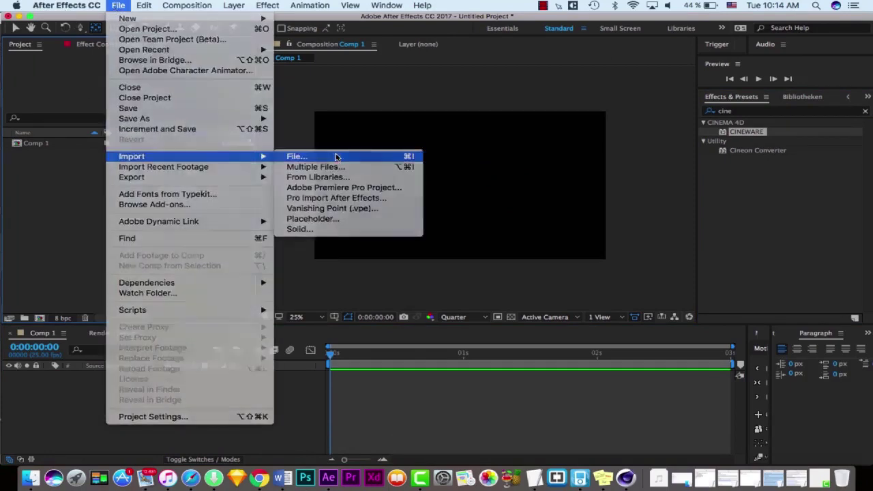
pyautogui.click(334, 156)
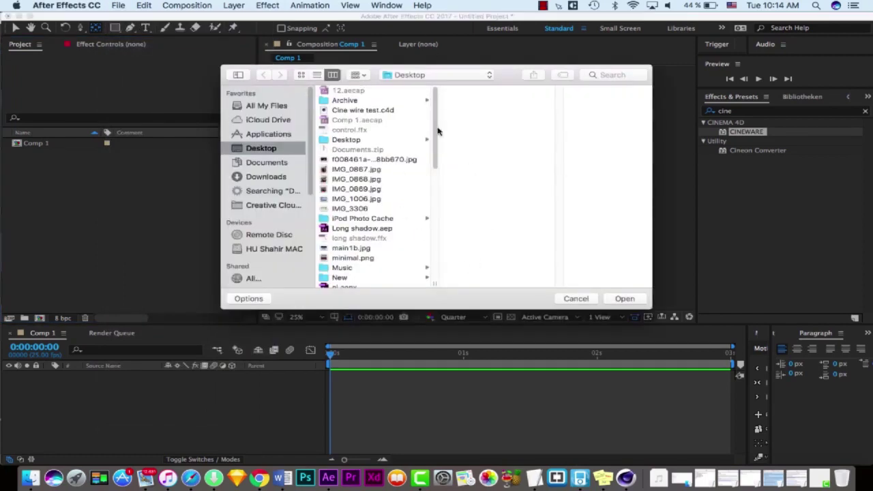
pyautogui.moveTo(436, 130); pyautogui.dragTo(434, 198)
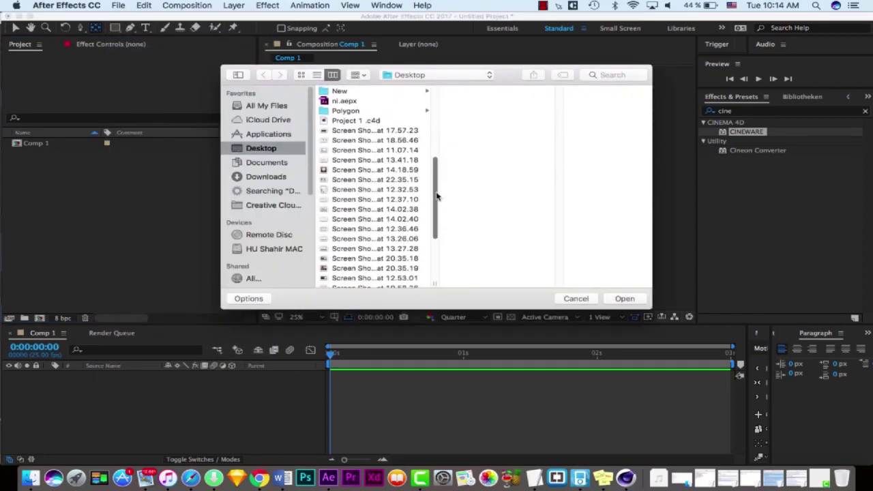
pyautogui.scroll(2, 370, 162)
pyautogui.click(362, 139)
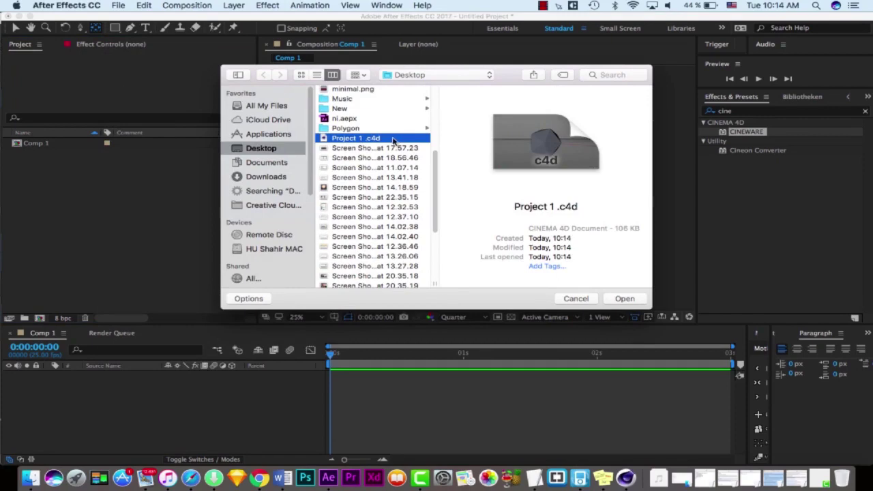
pyautogui.click(617, 301)
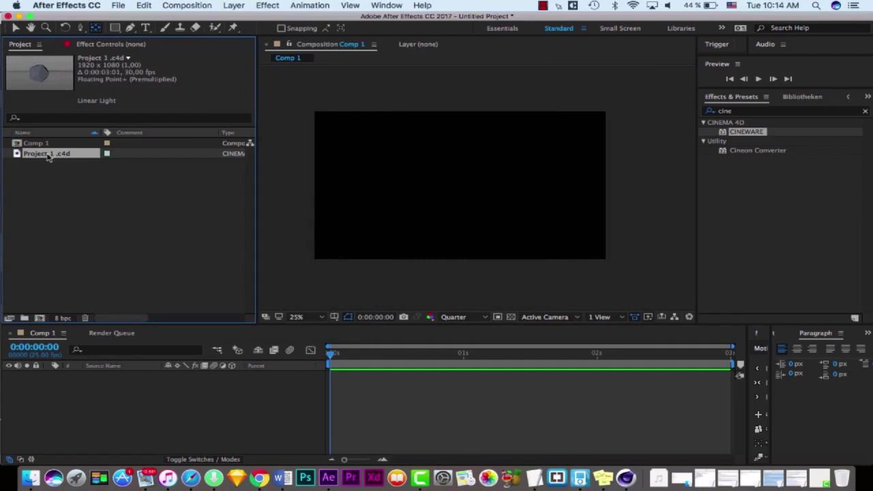
pyautogui.moveTo(39, 156); pyautogui.dragTo(224, 406)
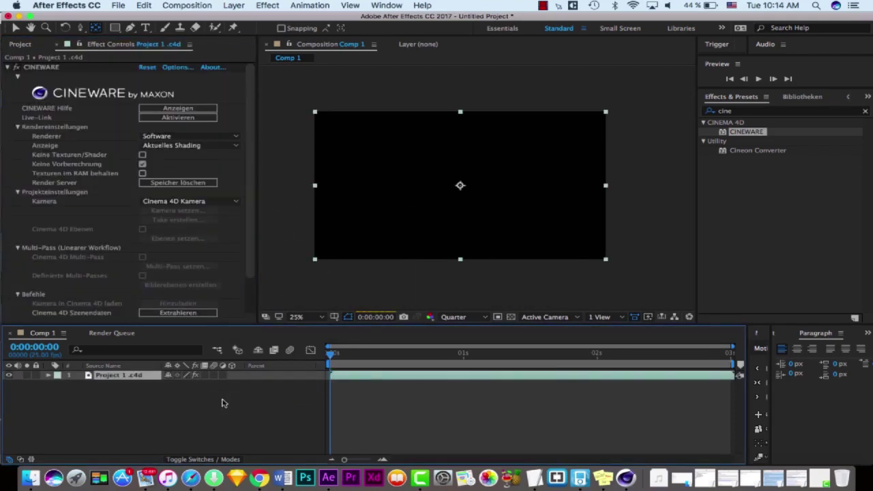
# Step: Preview the Project 1 .c4d layer at several frames of Comp 1, leaving the current time at 0:00:00:22 with the layer selected
pyautogui.click(481, 404)
pyautogui.click(369, 356)
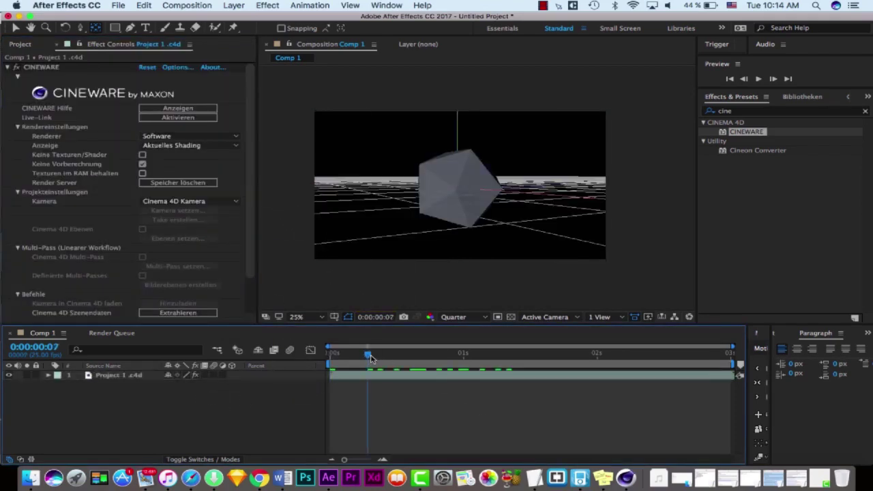
pyautogui.click(342, 355)
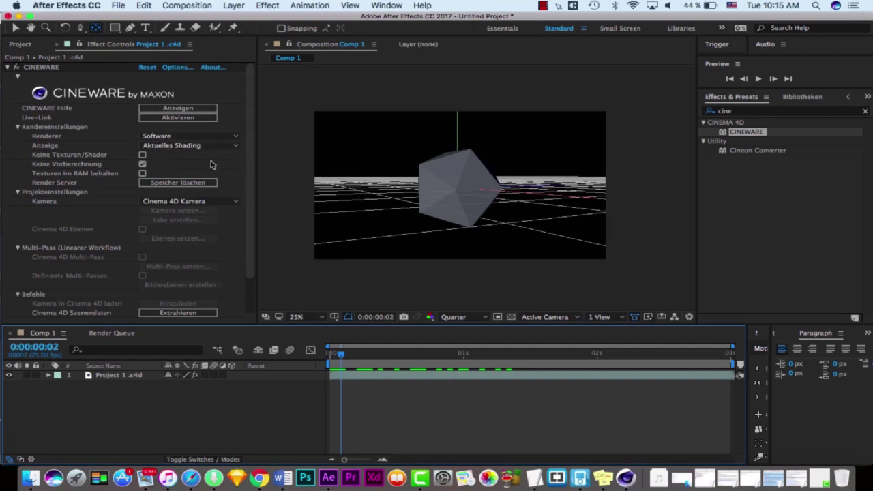
pyautogui.scroll(-3, 251, 220)
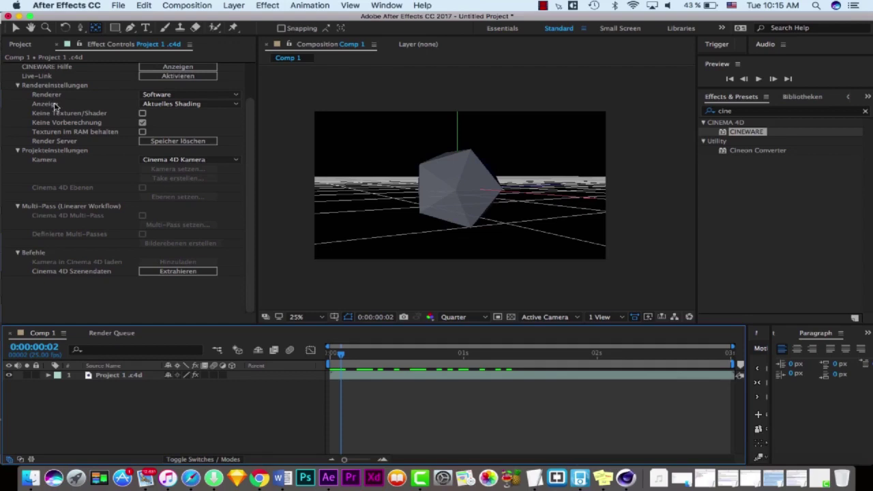
pyautogui.scroll(3, 66, 129)
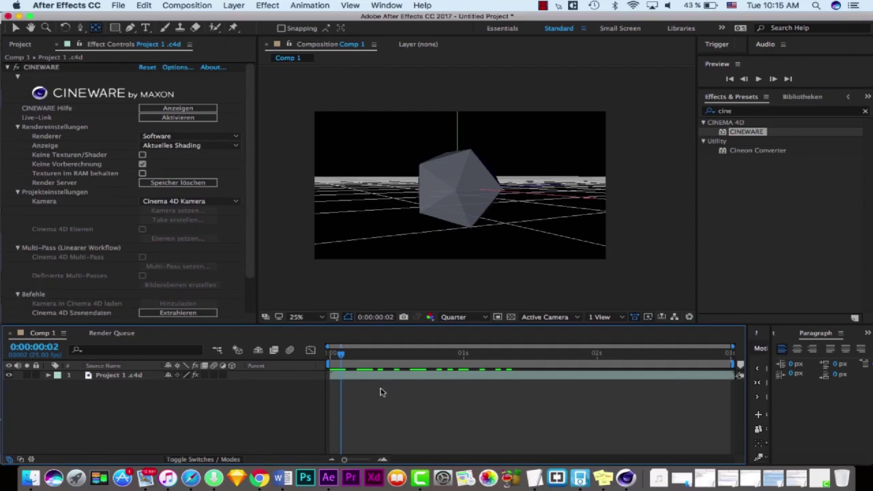
pyautogui.moveTo(341, 354); pyautogui.dragTo(450, 368)
pyautogui.click(351, 375)
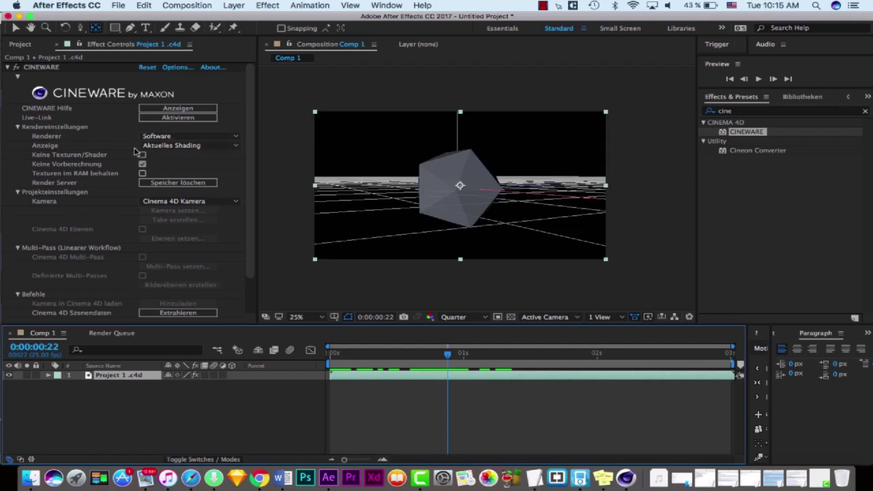
# Step: Keep the CINEWARE renderer on Software, compare its output with the Cinema 4D viewport and a render of that view, and return to After Effects
pyautogui.click(162, 137)
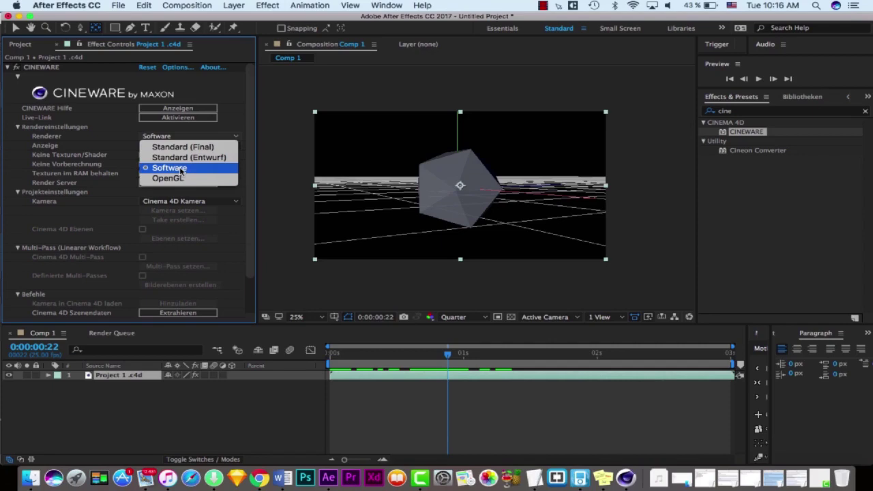
pyautogui.click(181, 168)
pyautogui.click(626, 477)
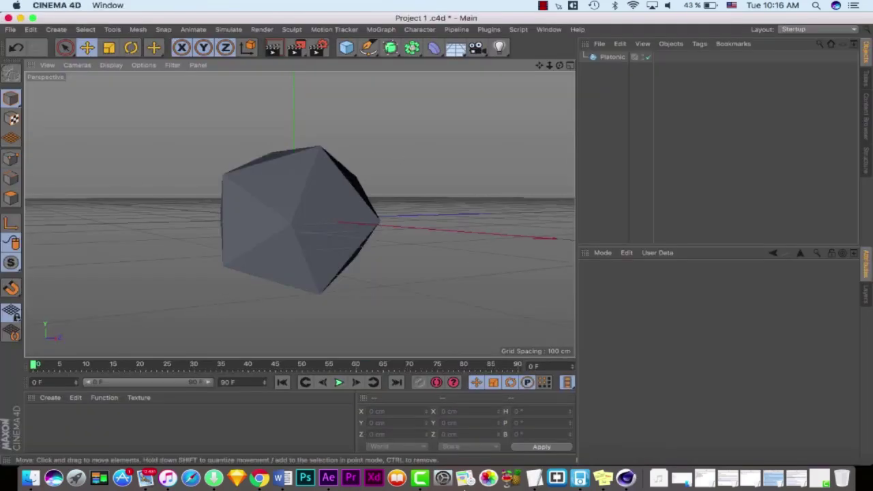
pyautogui.click(328, 478)
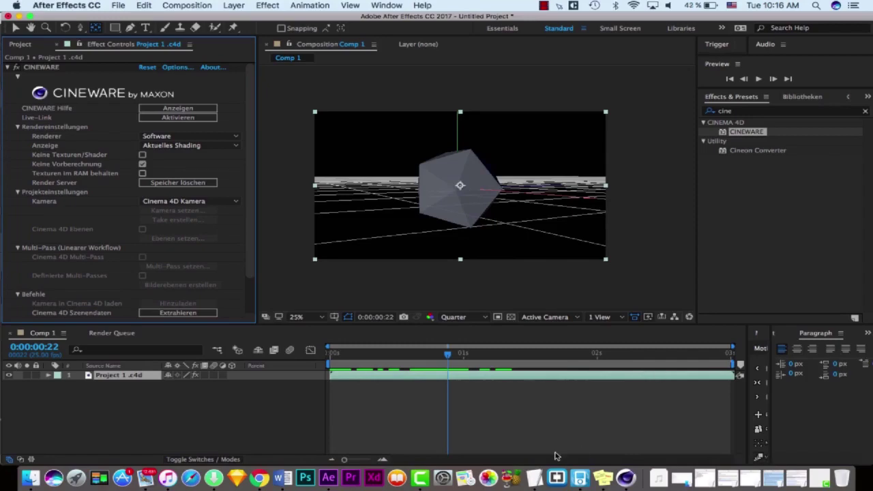
pyautogui.click(625, 478)
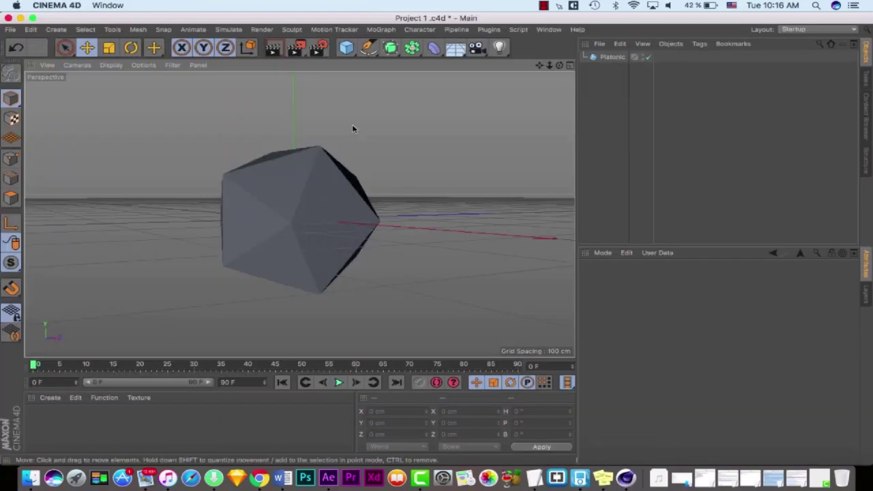
pyautogui.click(272, 47)
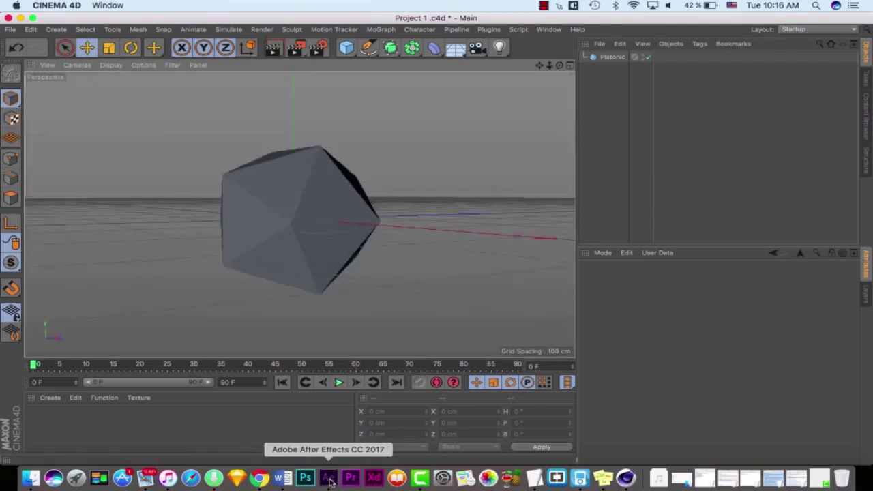
pyautogui.click(328, 478)
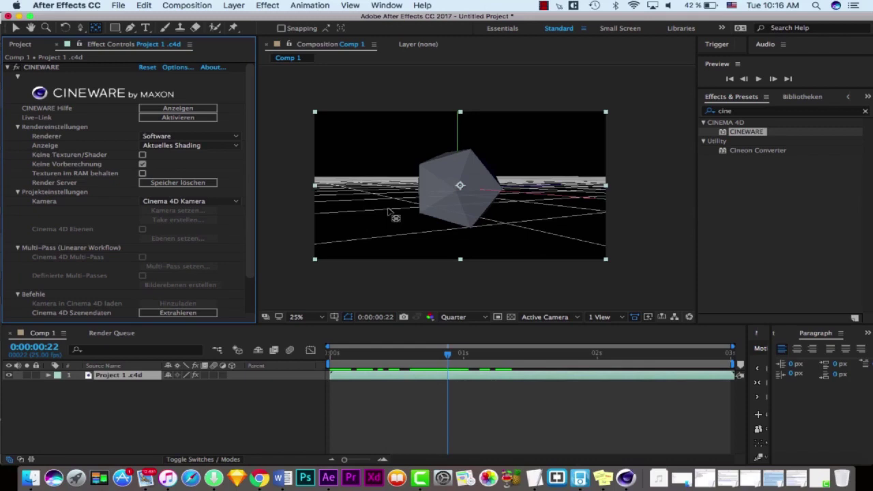
# Step: Set the CINEWARE renderer to Standard (Entwurf) and the composition preview resolution to Full, and inspect the Platonic object up close
pyautogui.click(212, 138)
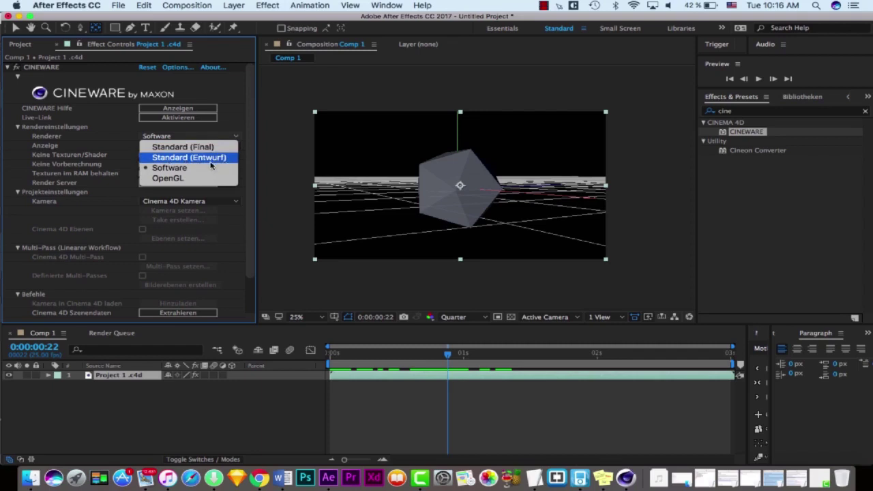
pyautogui.click(180, 162)
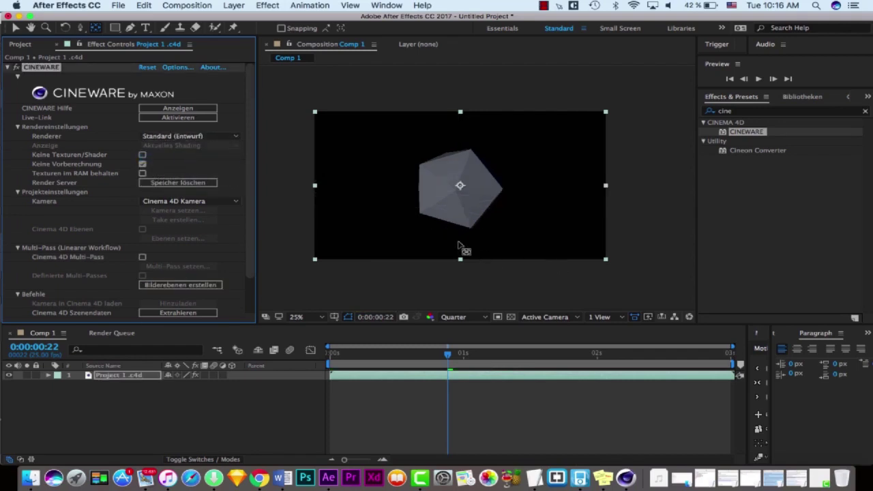
pyautogui.scroll(4, 463, 245)
pyautogui.scroll(-3, 463, 245)
pyautogui.click(455, 316)
pyautogui.click(459, 343)
pyautogui.scroll(2, 464, 203)
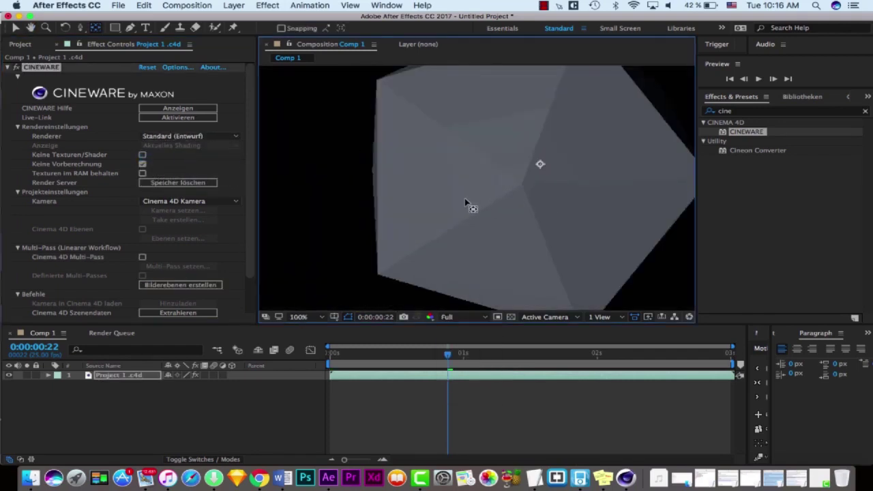
pyautogui.scroll(2, 371, 208)
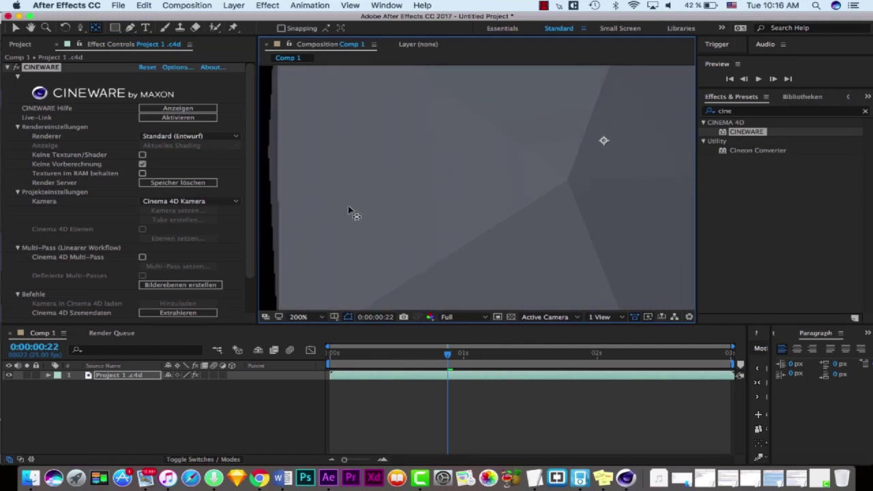
pyautogui.scroll(-4, 458, 218)
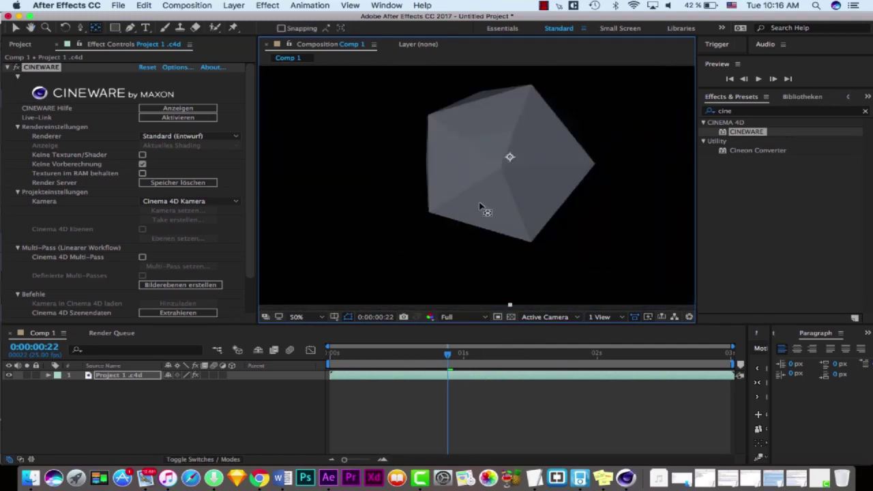
pyautogui.moveTo(528, 188); pyautogui.dragTo(503, 195)
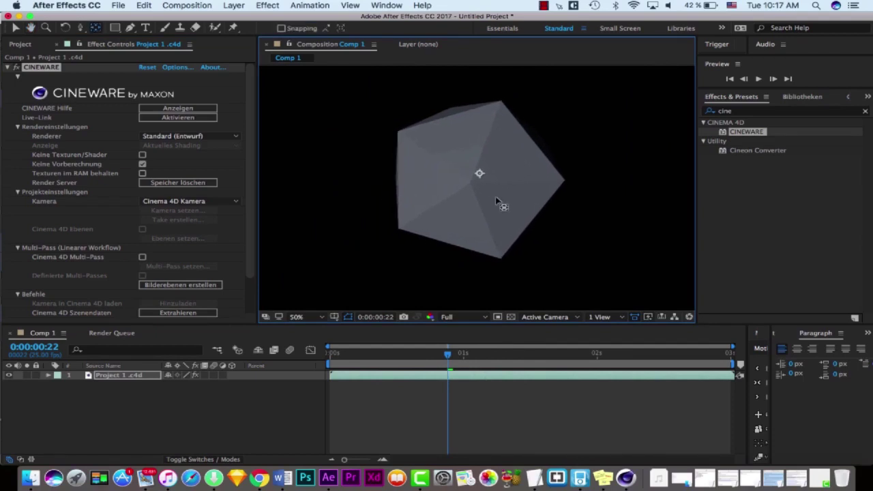
# Step: Set the CINEWARE renderer to Standard (Final) and view the whole composition frame at 25% magnification
pyautogui.click(204, 136)
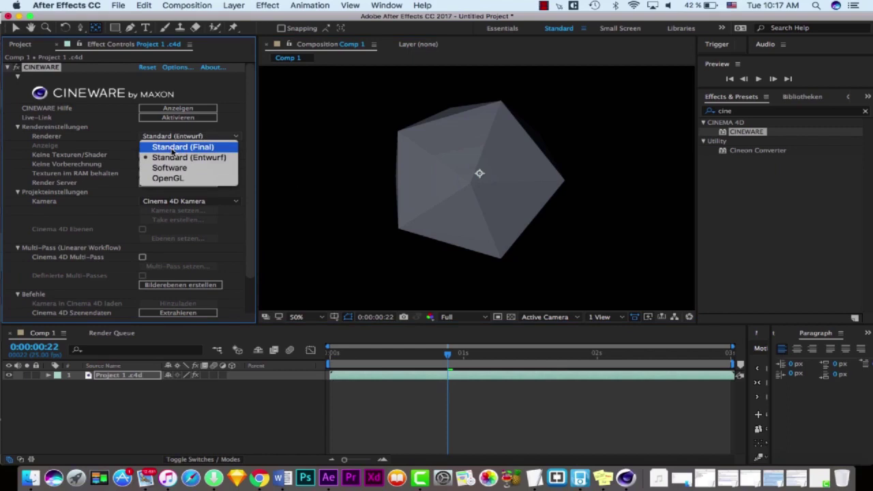
pyautogui.click(173, 148)
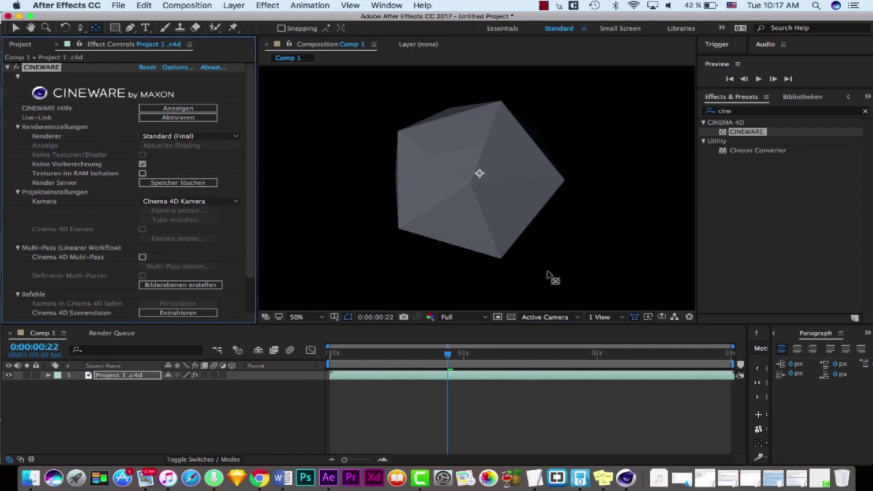
pyautogui.press(',')
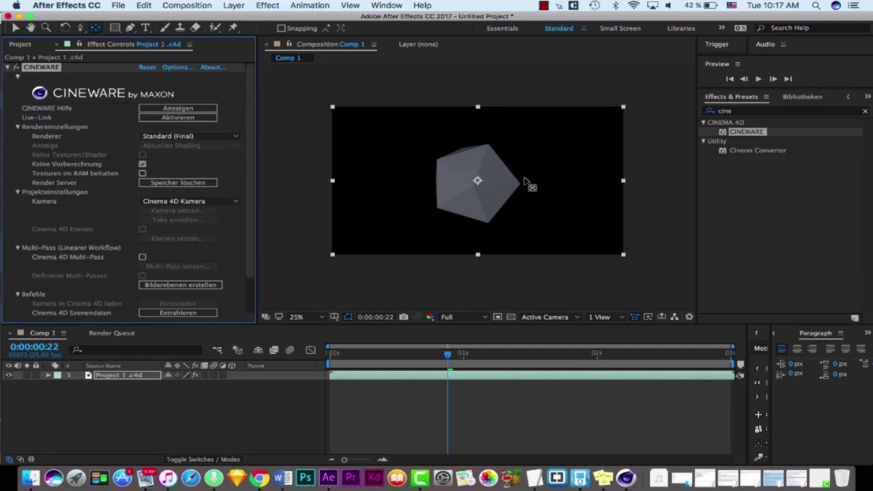
# Step: Set the CINEWARE renderer of the Project 1 .c4d layer to Software
pyautogui.click(180, 136)
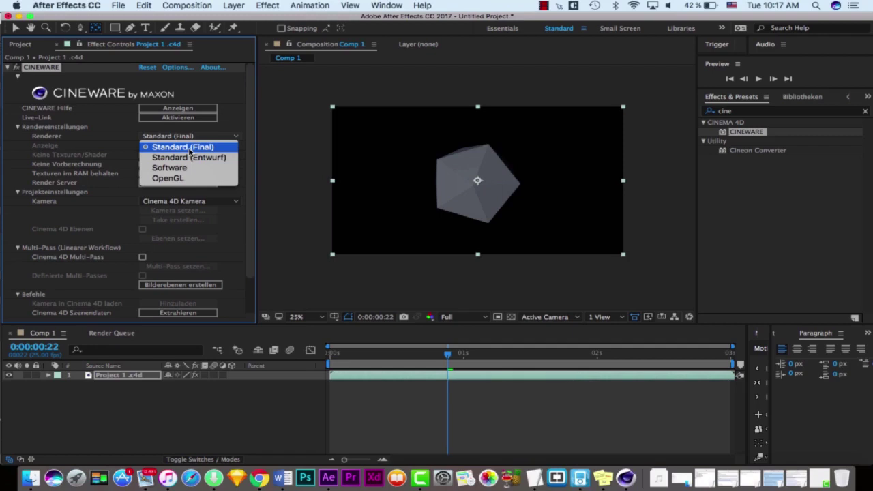
pyautogui.click(191, 136)
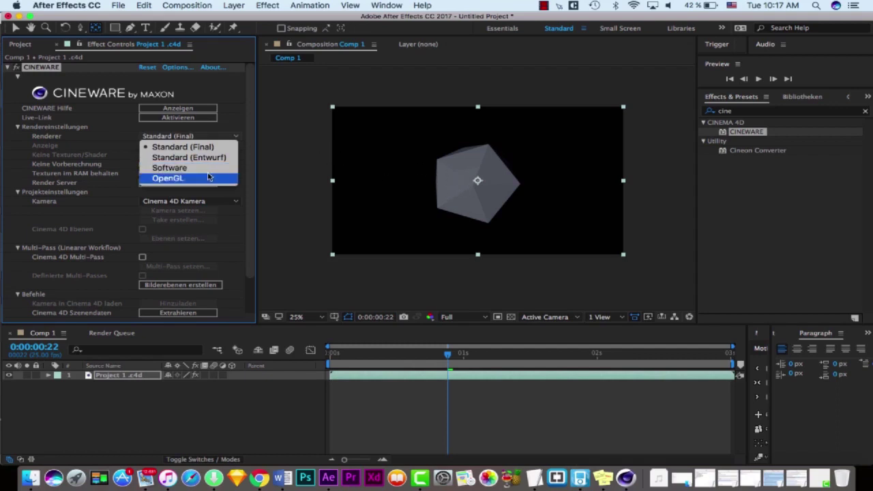
pyautogui.click(192, 169)
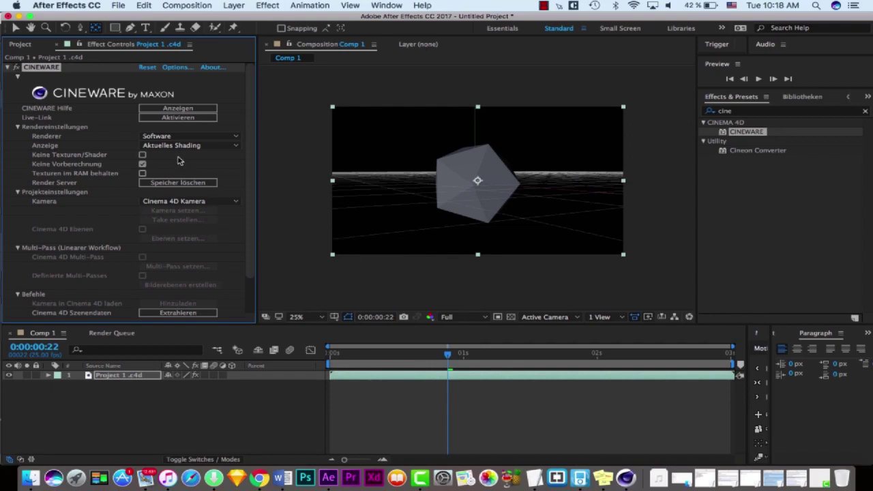
# Step: Try the OpenGL renderer on the Project 1 .c4d layer and return the CINEWARE renderer to Software
pyautogui.click(186, 136)
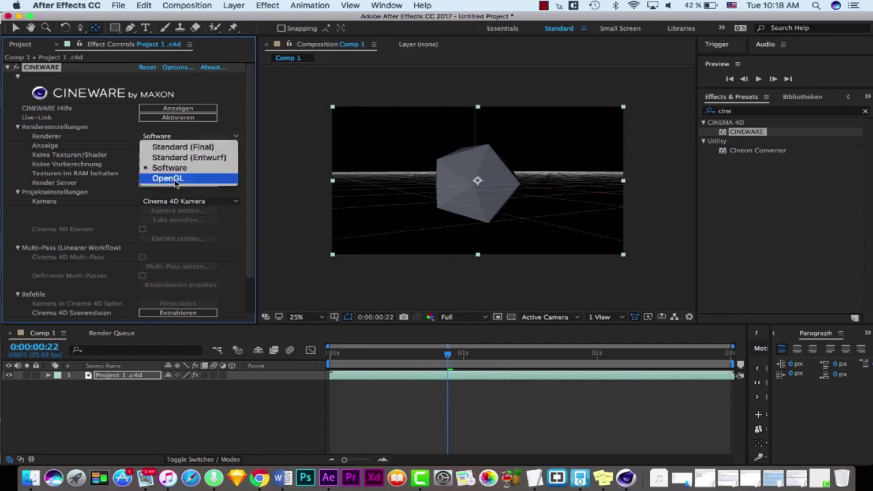
pyautogui.click(175, 180)
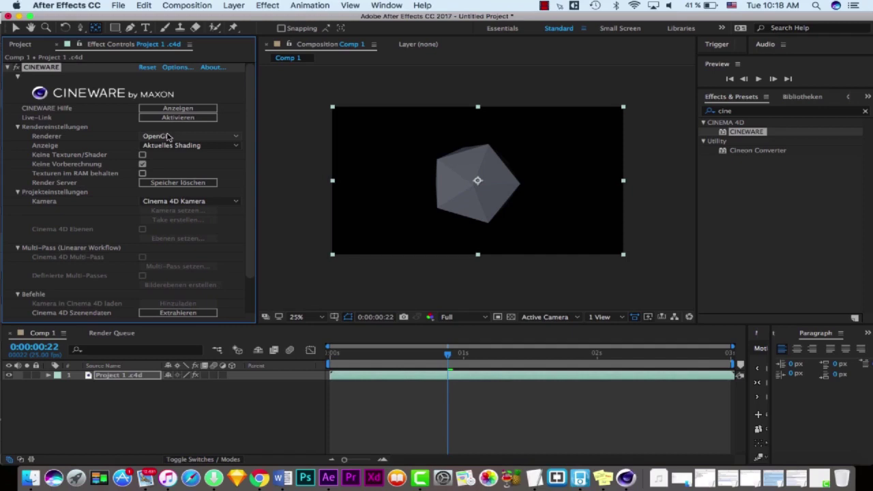
pyautogui.click(187, 138)
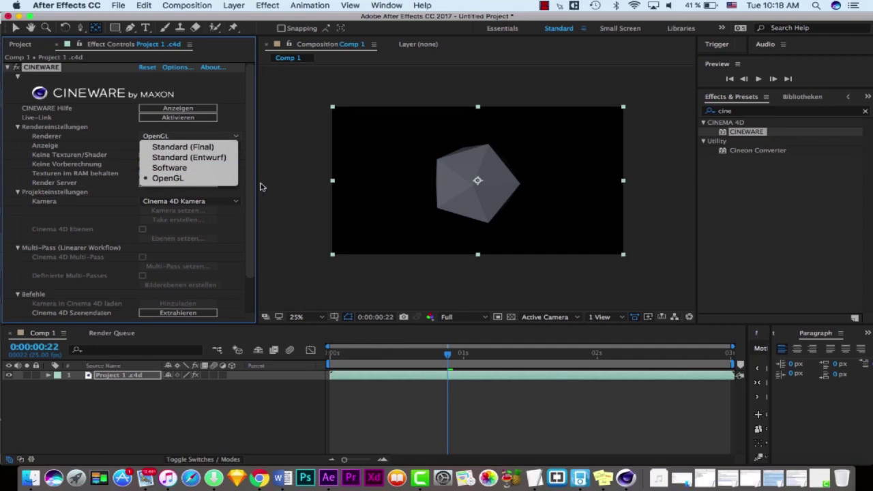
pyautogui.click(209, 169)
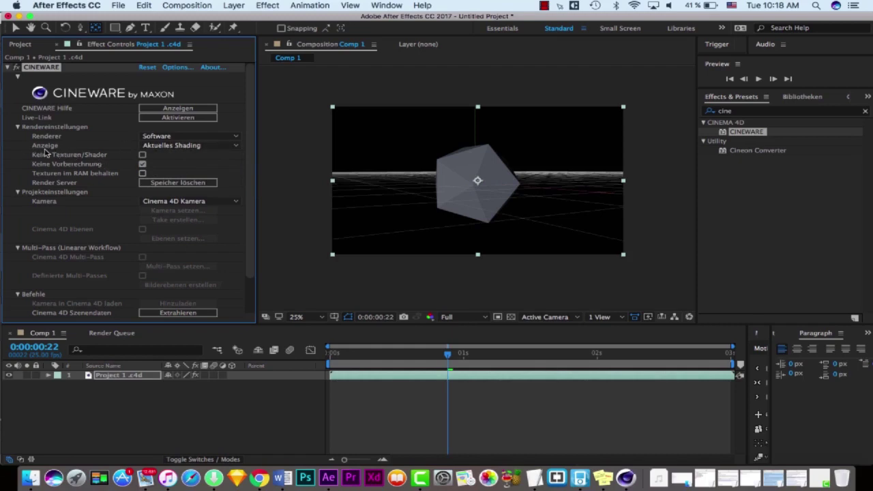
# Step: Try the CINEWARE display modes Drahtgitter and Quader, and return the Anzeige setting to Aktuelles Shading
pyautogui.click(200, 146)
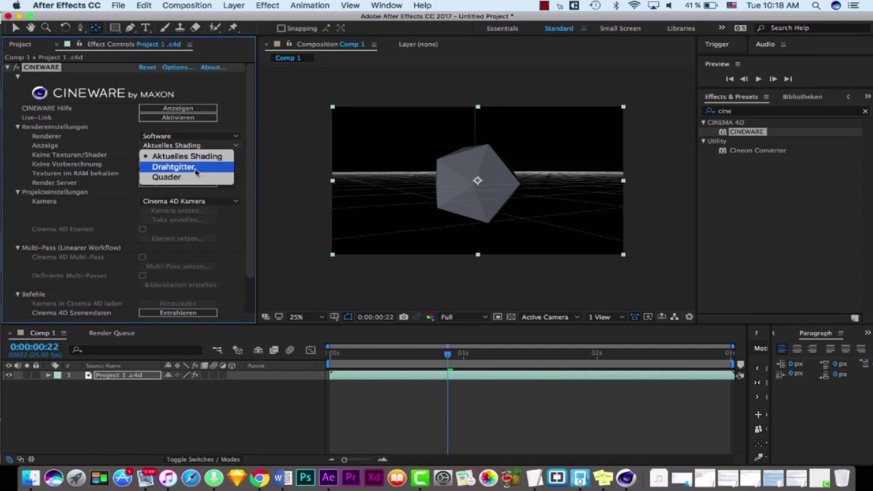
pyautogui.click(195, 168)
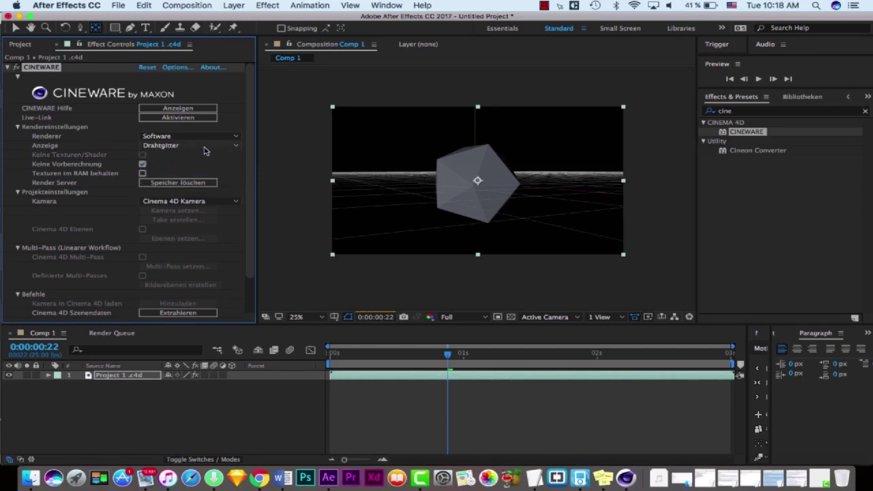
pyautogui.click(204, 147)
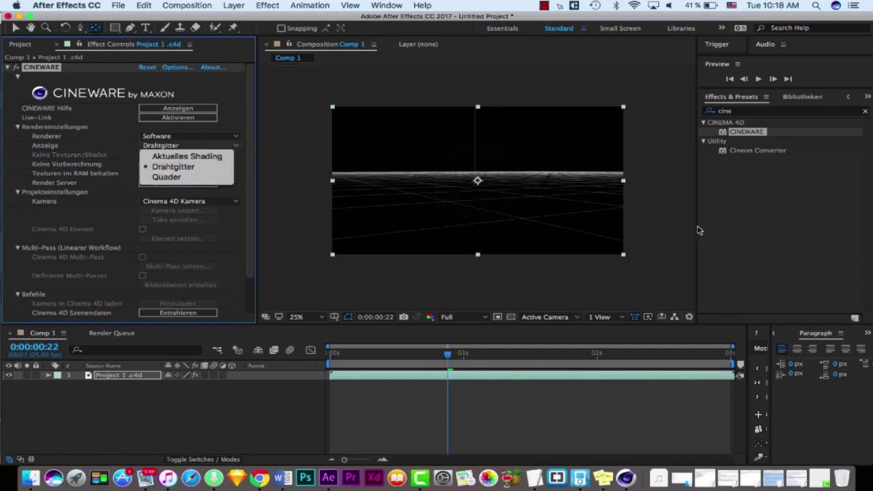
pyautogui.click(167, 177)
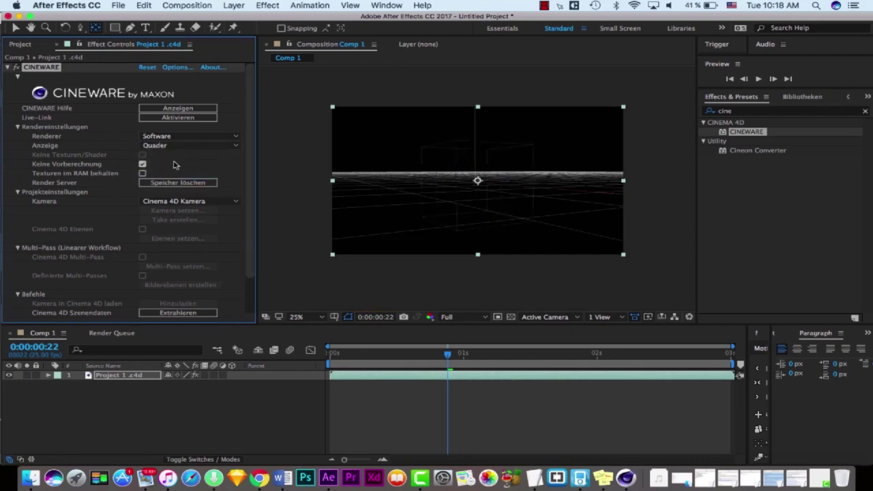
pyautogui.click(186, 145)
pyautogui.click(183, 152)
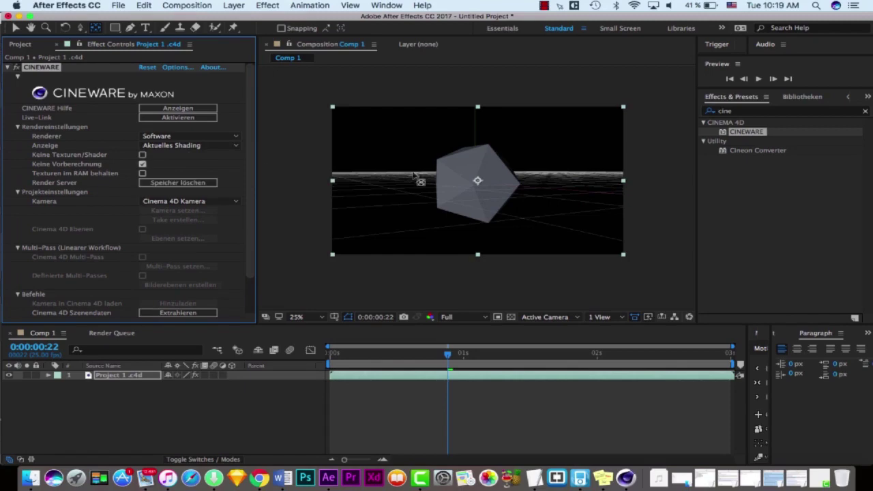
pyautogui.click(205, 146)
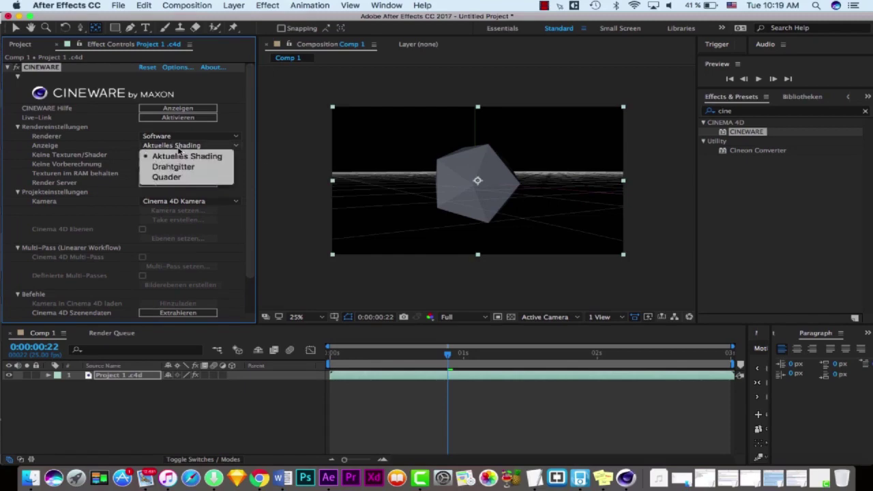
pyautogui.click(22, 178)
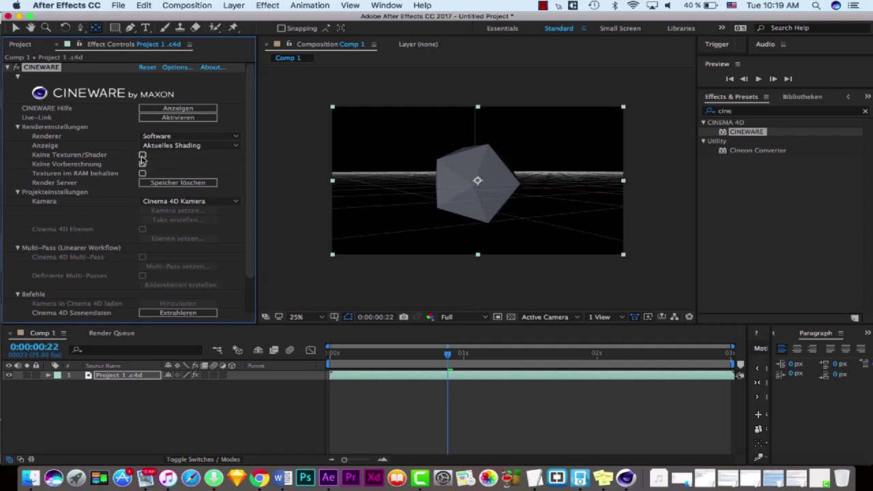
# Step: Turn off Keine Vorberechnung in the CINEWARE render settings, and switch Keine Texturen/Shader on and off again
pyautogui.click(141, 163)
pyautogui.click(142, 155)
pyautogui.click(142, 155)
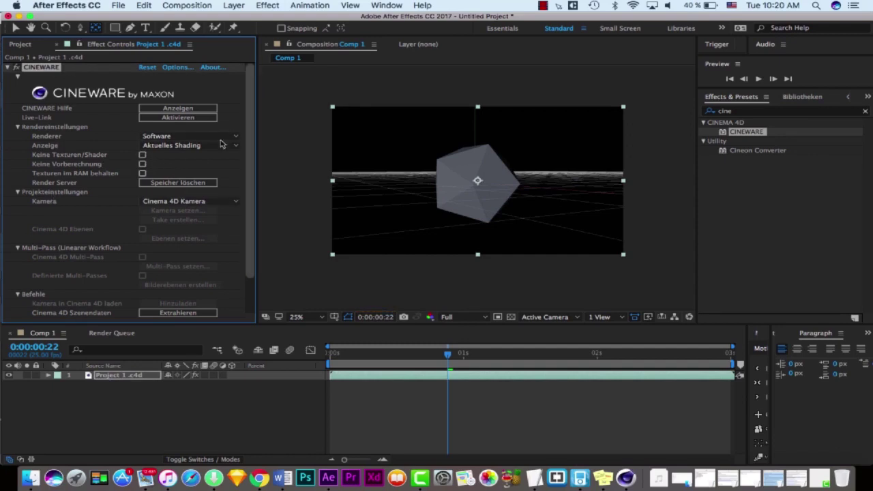
# Step: Switch to Cinema 4D, add a Camera object to the Project 1 scene and reframe the perspective view from farther back and higher
pyautogui.scroll(-2, 186, 235)
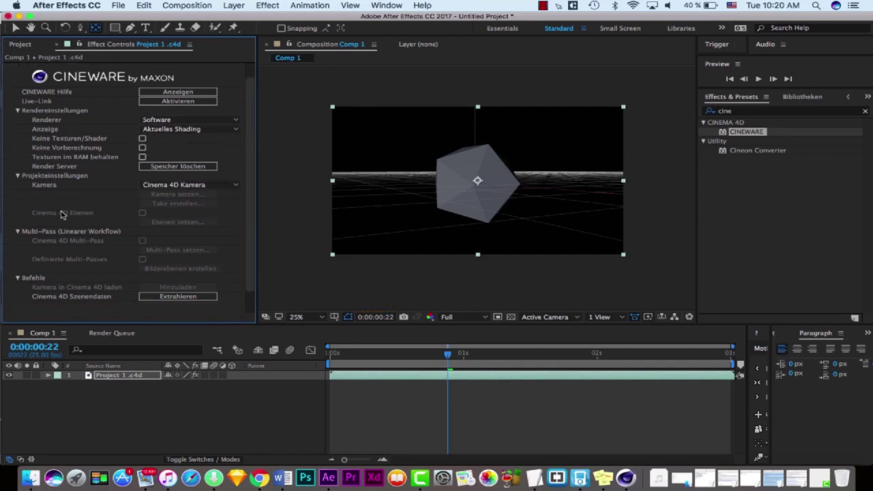
pyautogui.scroll(-3, 58, 198)
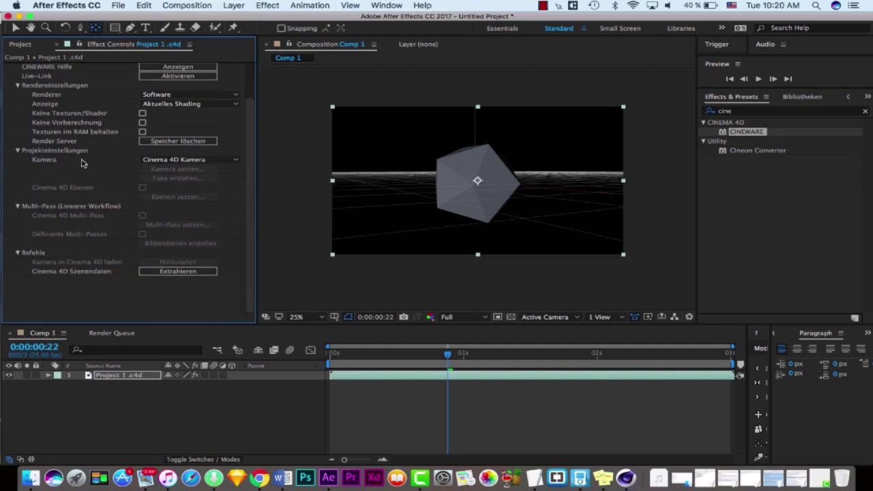
pyautogui.moveTo(380, 360)
pyautogui.mouseDown()
pyautogui.moveTo(367, 361)
pyautogui.moveTo(378, 360)
pyautogui.mouseUp()
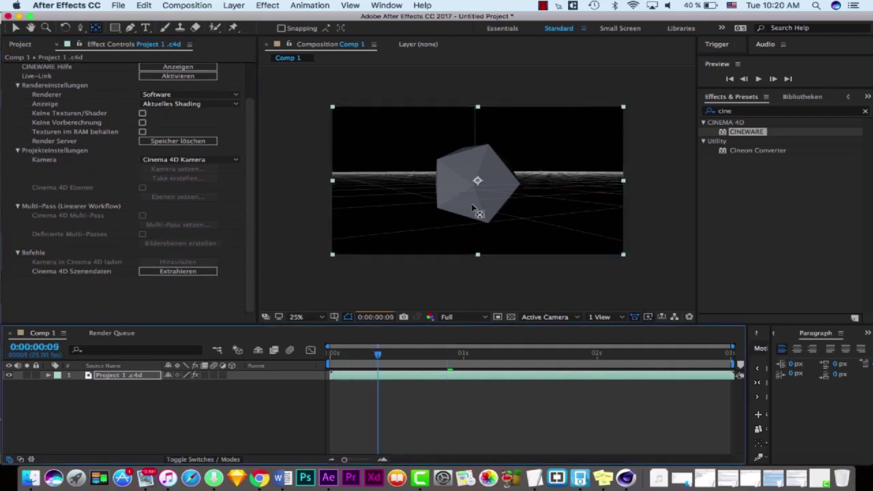
pyautogui.click(626, 478)
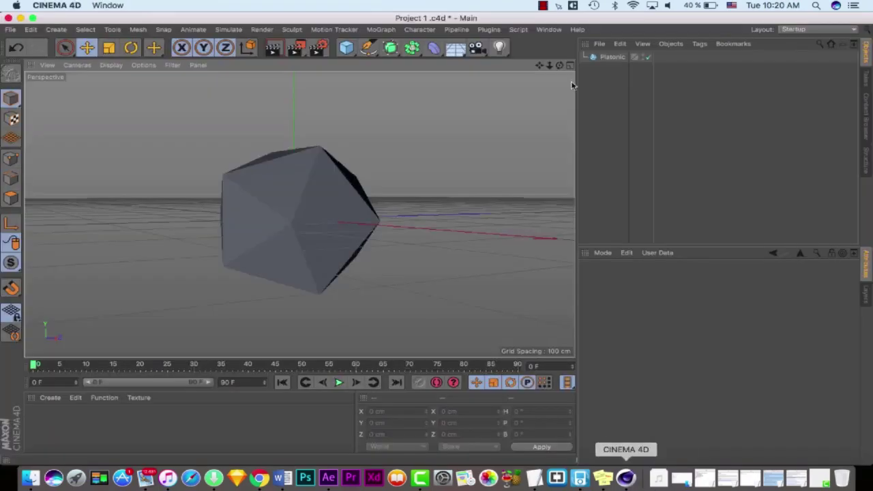
pyautogui.click(476, 47)
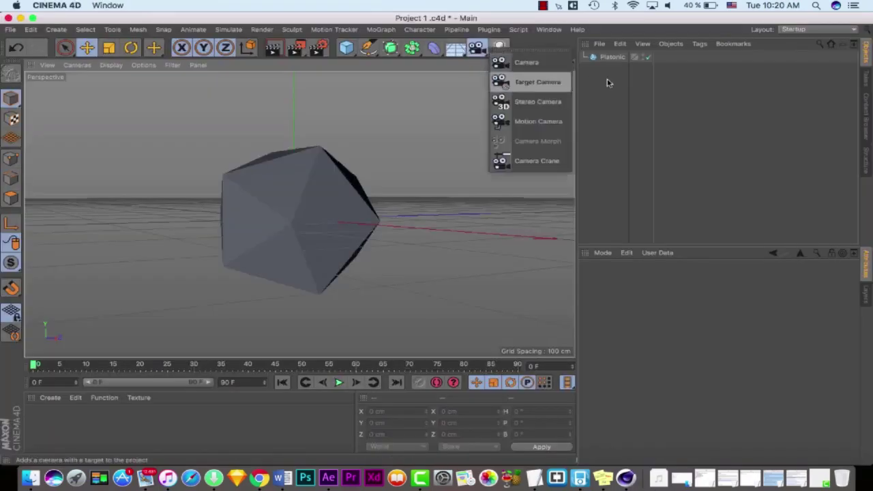
pyautogui.click(538, 66)
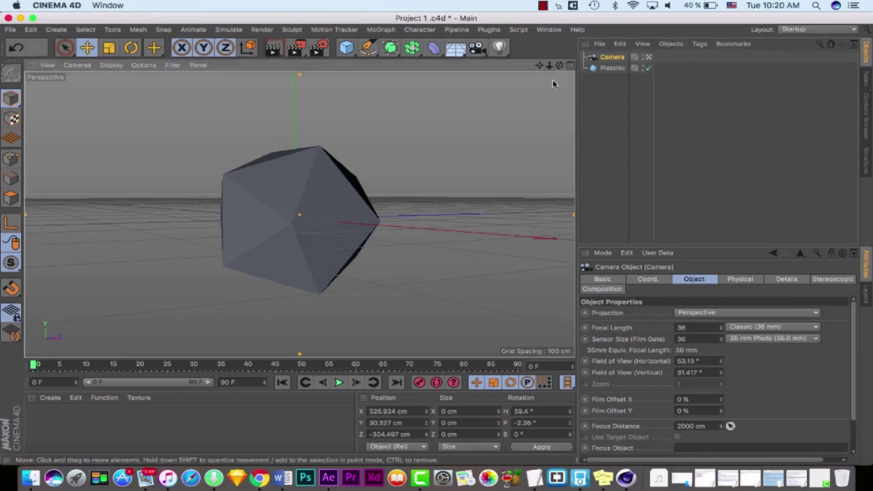
pyautogui.moveTo(552, 83); pyautogui.dragTo(459, 205)
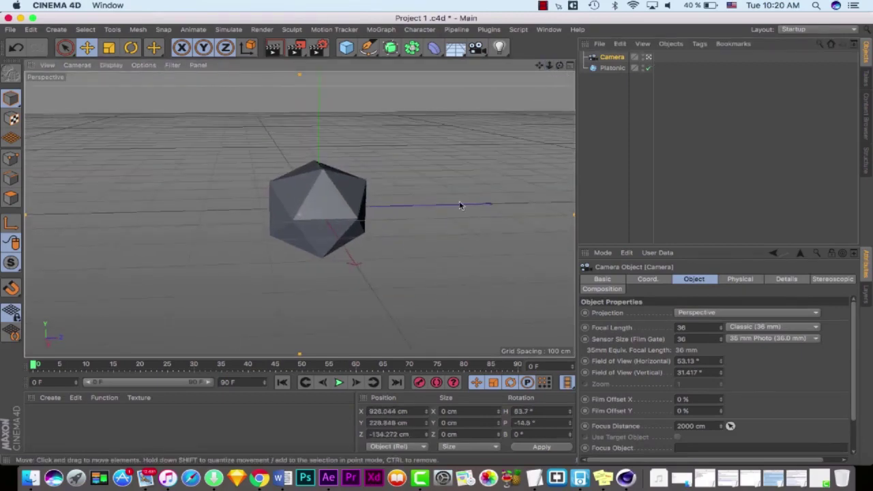
pyautogui.click(459, 206)
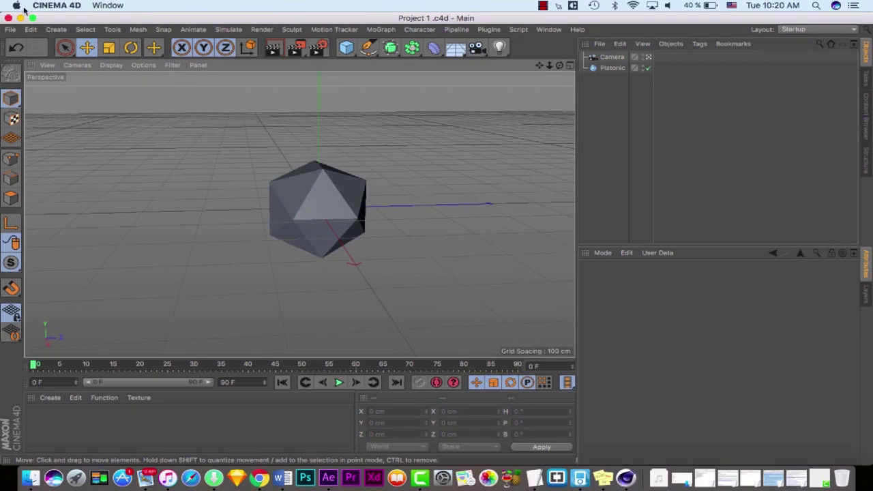
# Step: Save the Cinema 4D project and return to After Effects to view the updated Project 1 .c4d layer at 0:00:00:05
pyautogui.click(10, 29)
pyautogui.click(359, 303)
pyautogui.click(328, 477)
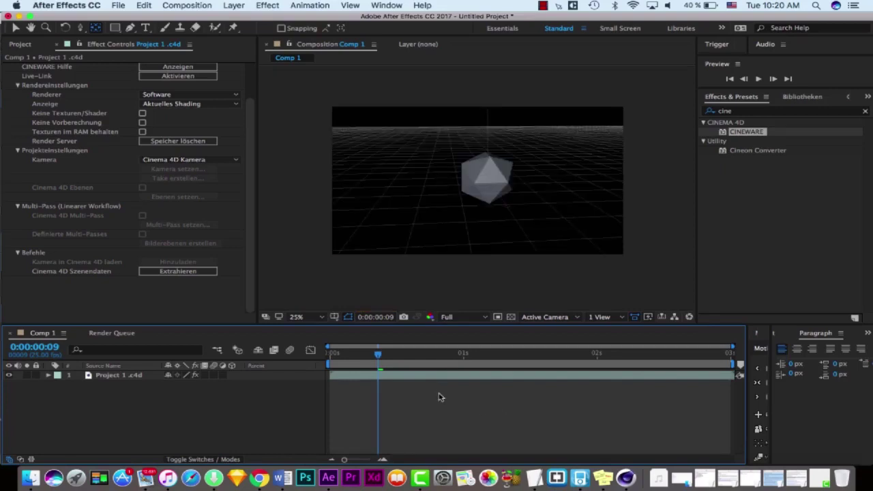
pyautogui.click(356, 353)
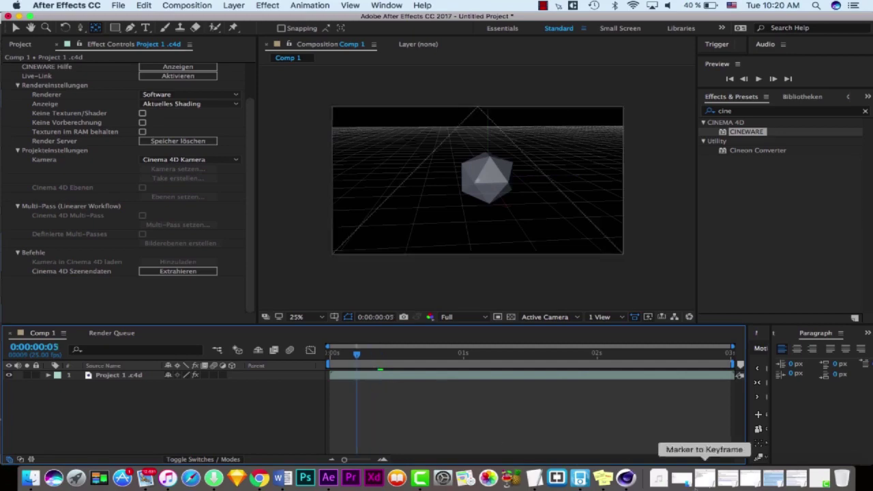
# Step: Switch to Cinema 4D, add a Sphere and move it along its X axis in front of the Platonic object
pyautogui.click(628, 478)
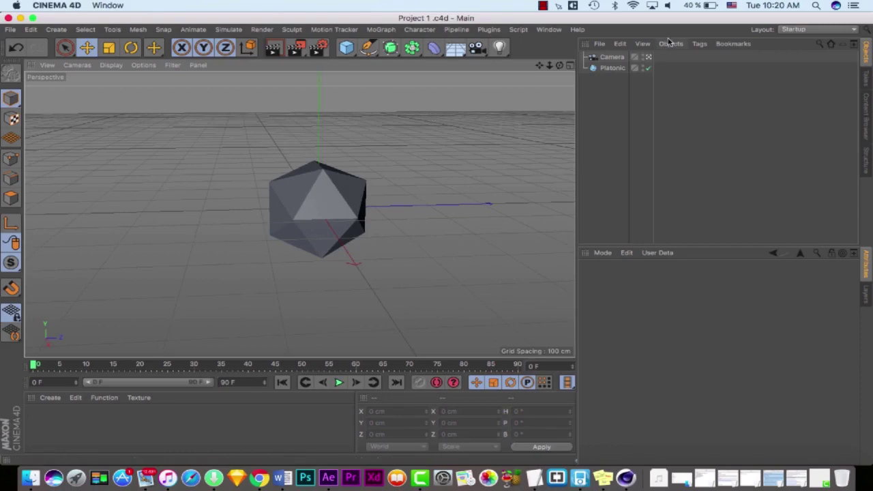
pyautogui.click(346, 47)
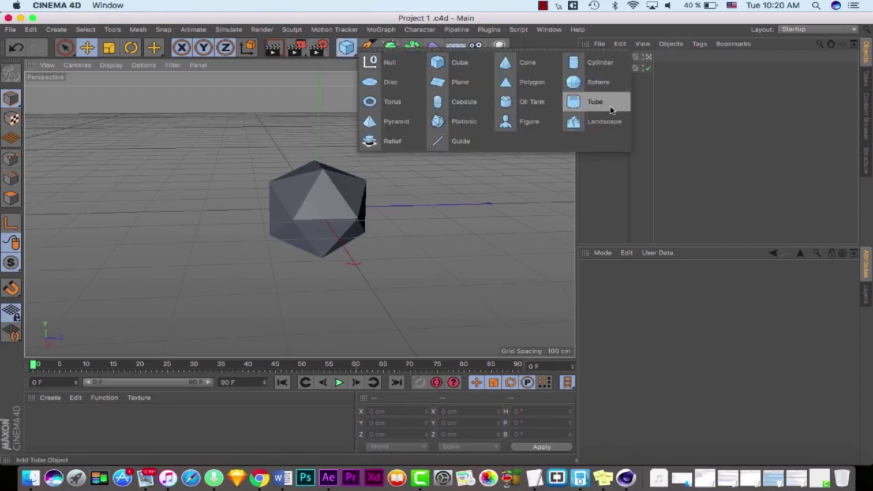
pyautogui.click(581, 83)
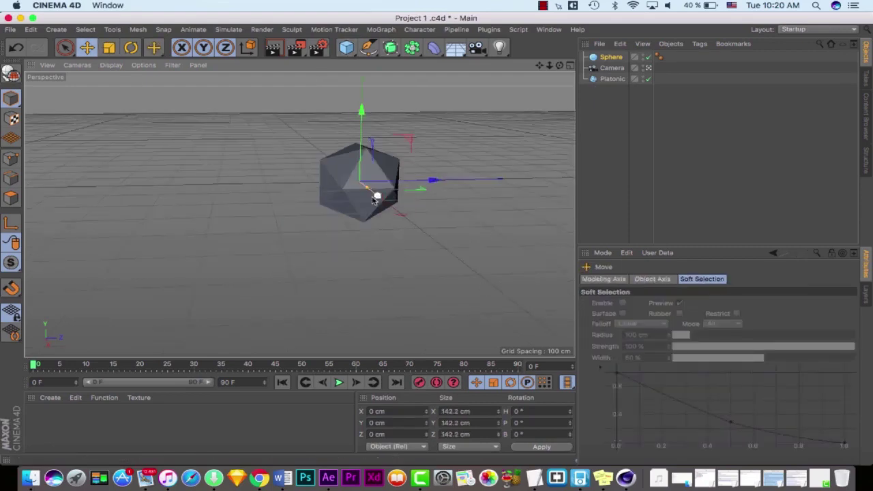
pyautogui.moveTo(376, 195); pyautogui.dragTo(435, 229)
pyautogui.click(511, 176)
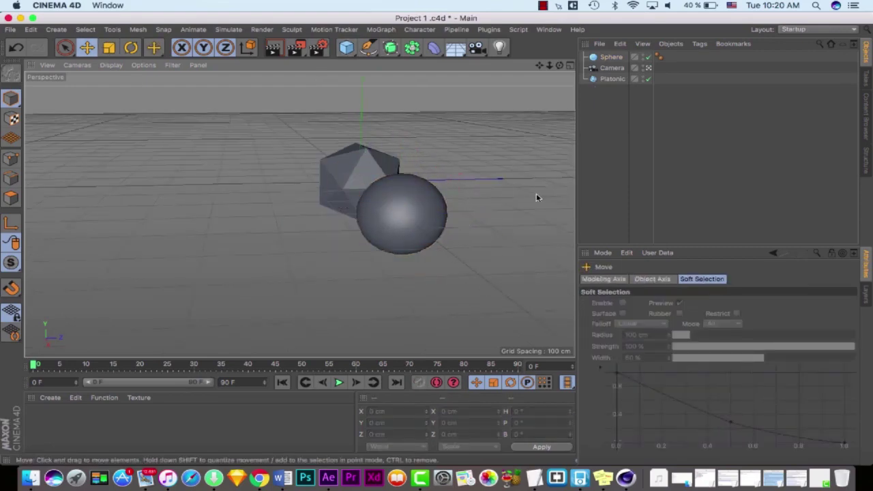
# Step: Save the Cinema 4D project with the sphere, return to After Effects and activate the Selection tool
pyautogui.press('super+s')
pyautogui.click(328, 478)
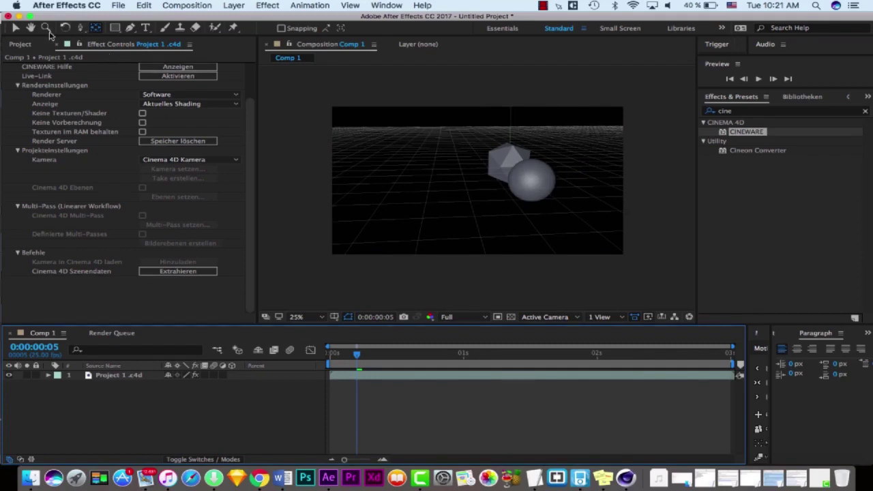
pyautogui.click(16, 29)
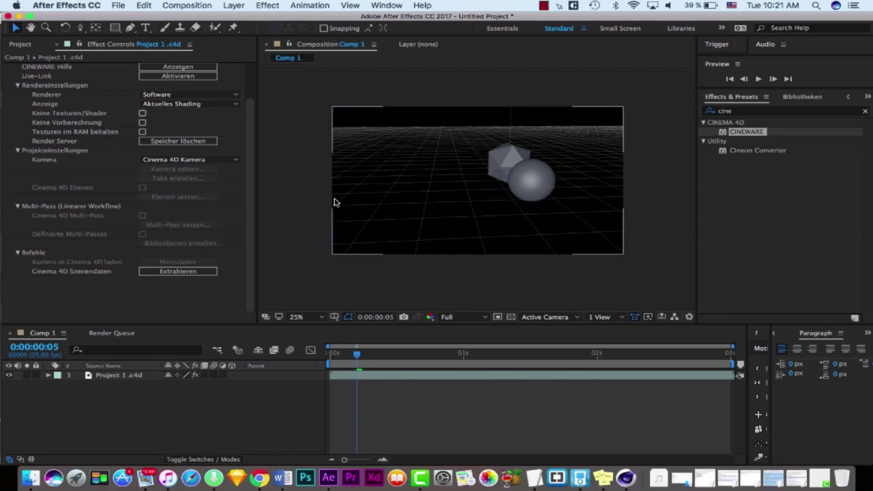
pyautogui.scroll(4, 253, 171)
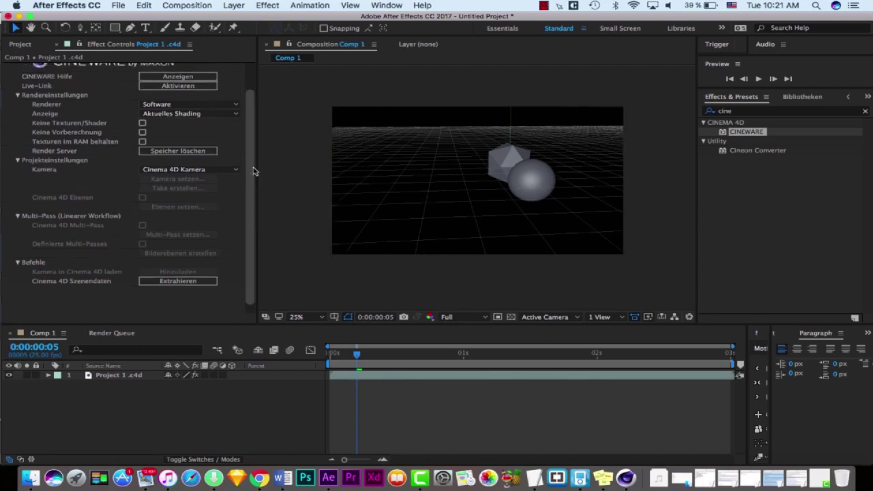
# Step: Switch to Cinema 4D, pan the perspective view across the two objects, and return to After Effects
pyautogui.click(626, 478)
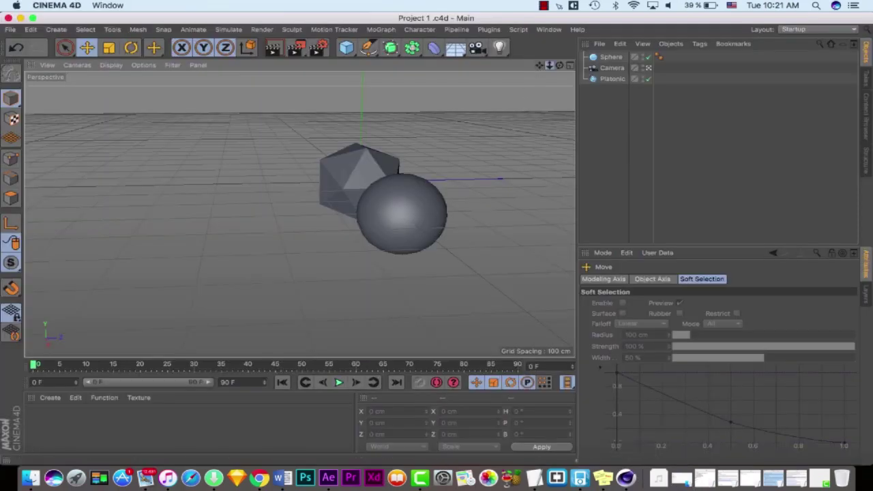
pyautogui.moveTo(540, 65); pyautogui.dragTo(436, 242)
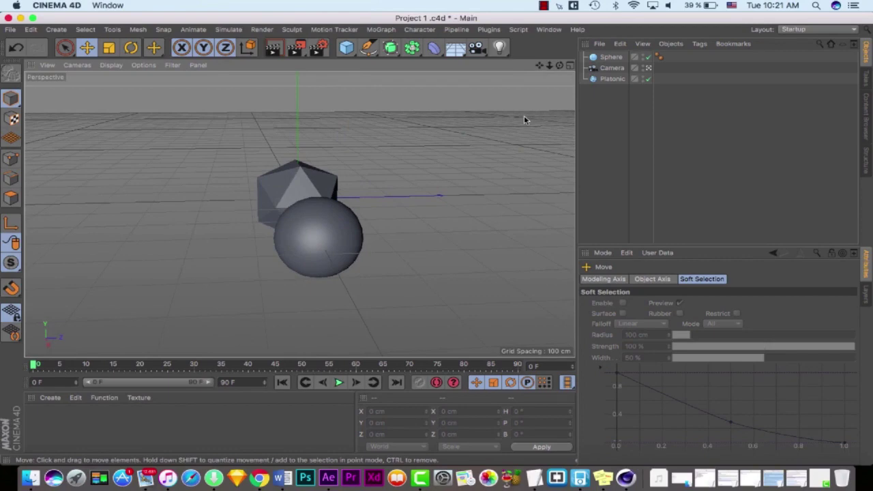
pyautogui.click(330, 483)
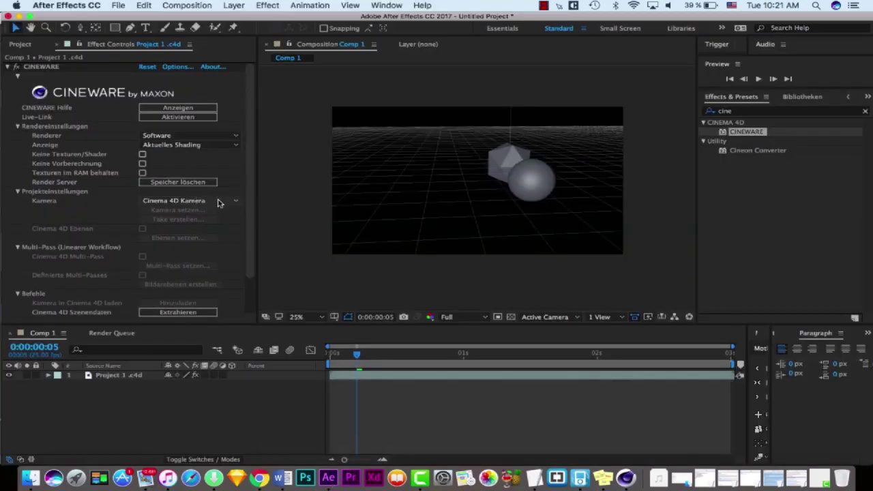
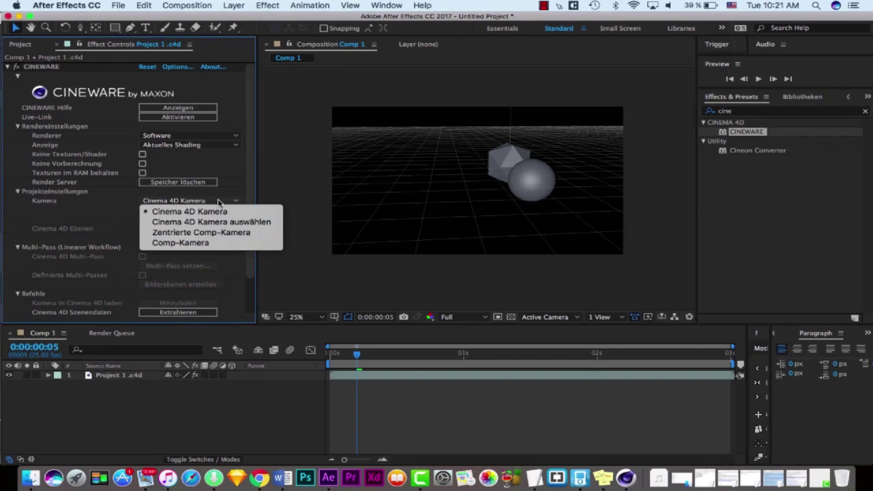
# Step: Set the CINEWARE Kamera option to Comp-Kamera and add a new camera layer with default settings to Comp 1
pyautogui.click(207, 243)
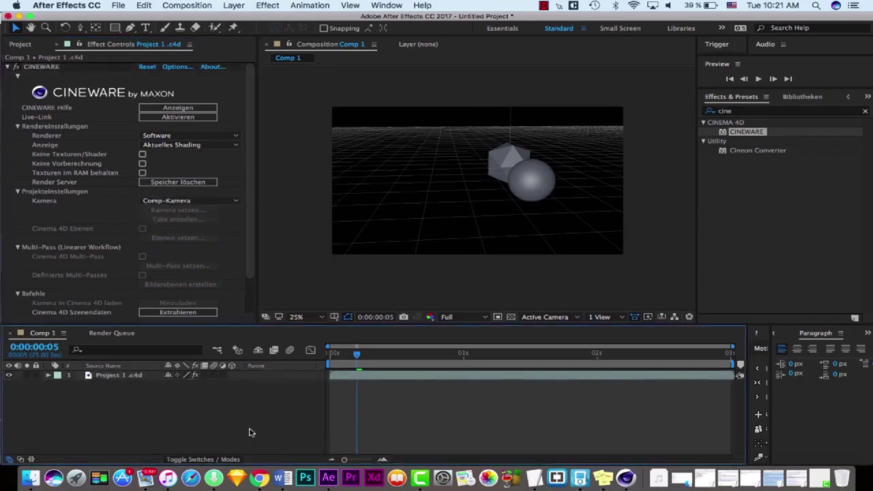
pyautogui.rightClick(311, 350)
pyautogui.moveTo(272, 362)
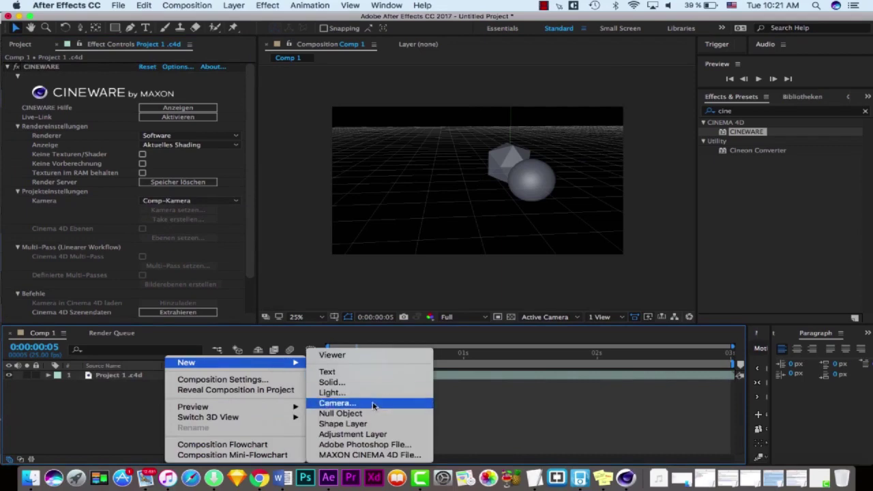
pyautogui.click(341, 405)
pyautogui.click(623, 357)
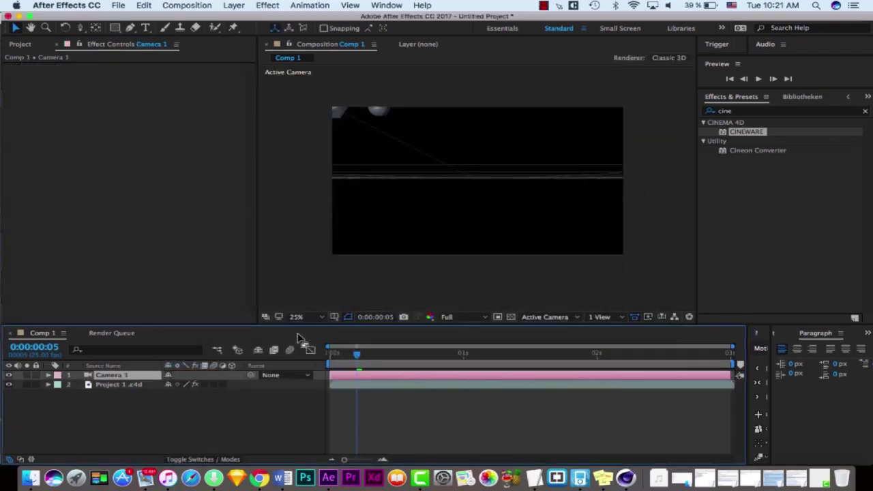
# Step: Set the composition's preview resolution to Third and move Camera 1 with the Track XY tool until both objects are in frame
pyautogui.click(458, 317)
pyautogui.click(468, 310)
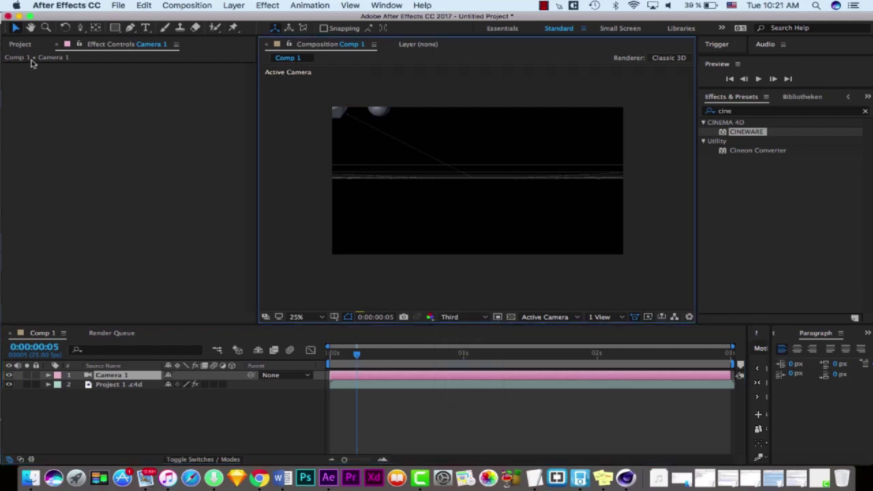
pyautogui.click(22, 44)
pyautogui.moveTo(80, 27); pyautogui.dragTo(139, 66)
pyautogui.click(432, 159)
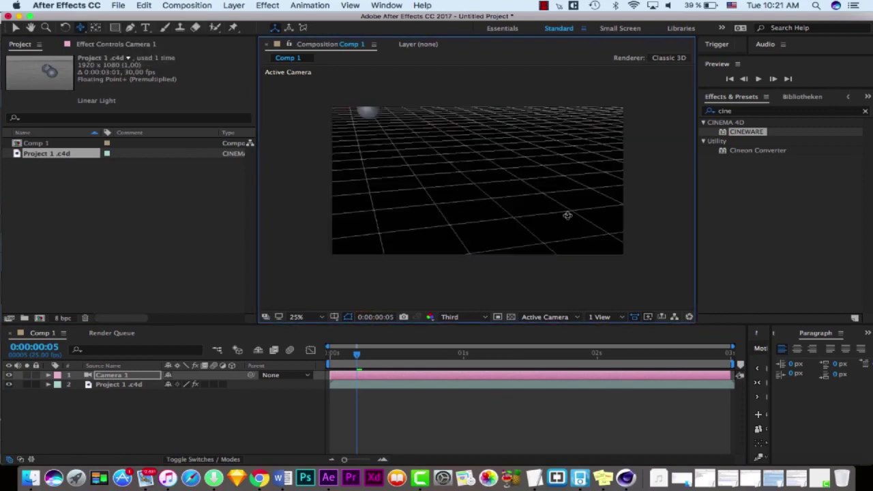
pyautogui.moveTo(587, 227); pyautogui.dragTo(406, 157)
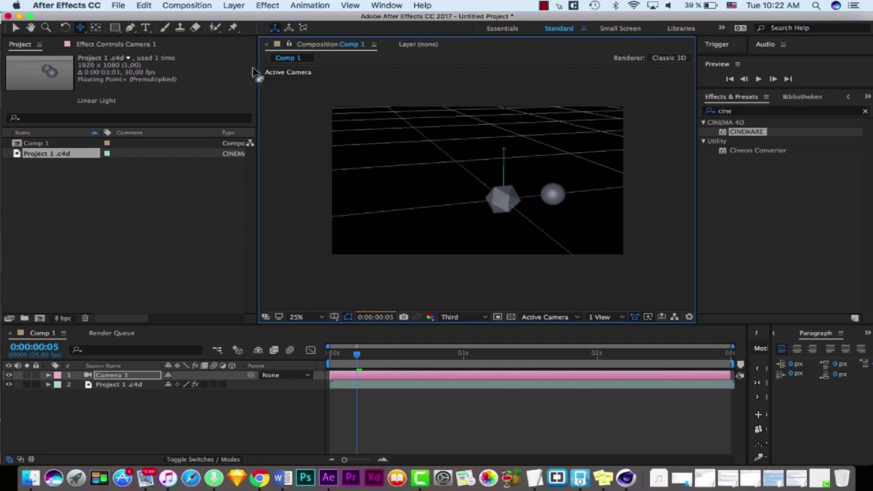
# Step: Dolly Camera 1 toward the objects with Track Z, and reposition it with Track XY to frame the polyhedron and sphere
pyautogui.moveTo(88, 27); pyautogui.dragTo(140, 66)
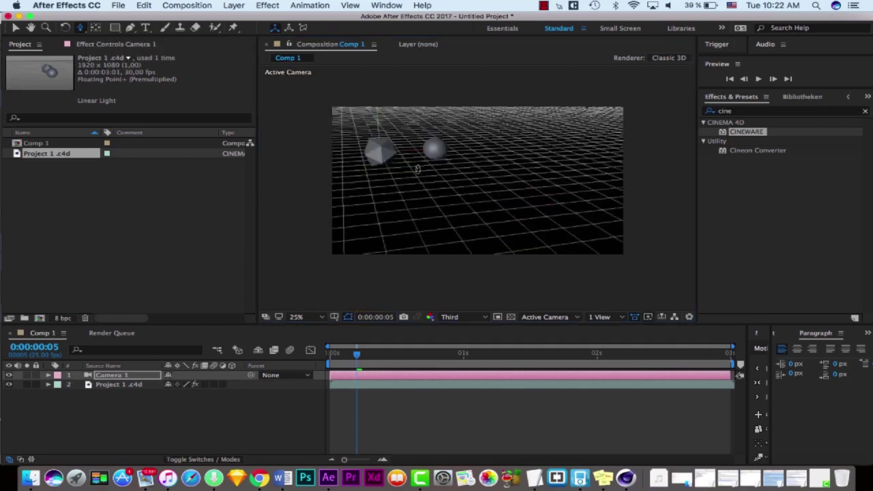
pyautogui.moveTo(440, 119); pyautogui.dragTo(419, 164)
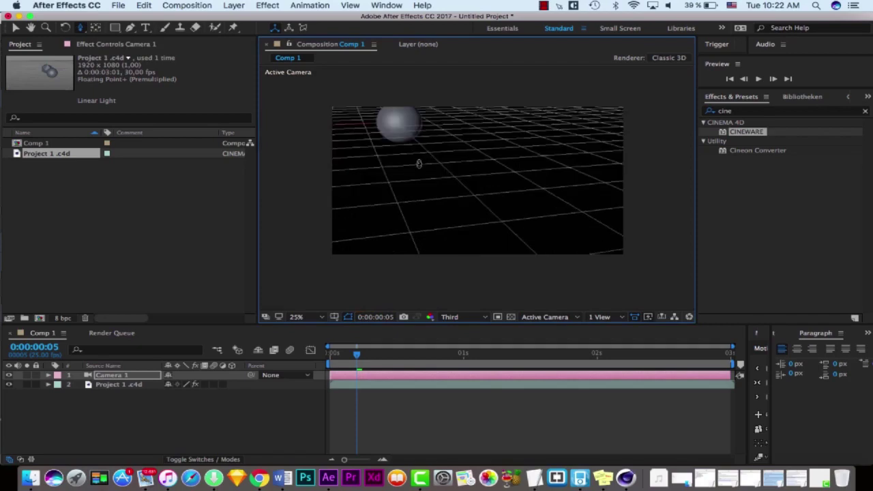
pyautogui.moveTo(81, 33); pyautogui.dragTo(116, 53)
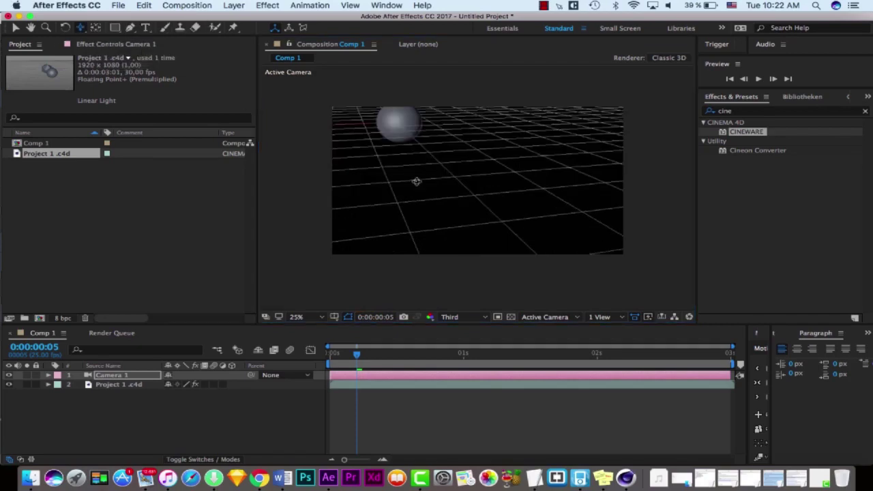
pyautogui.moveTo(492, 194); pyautogui.dragTo(513, 194)
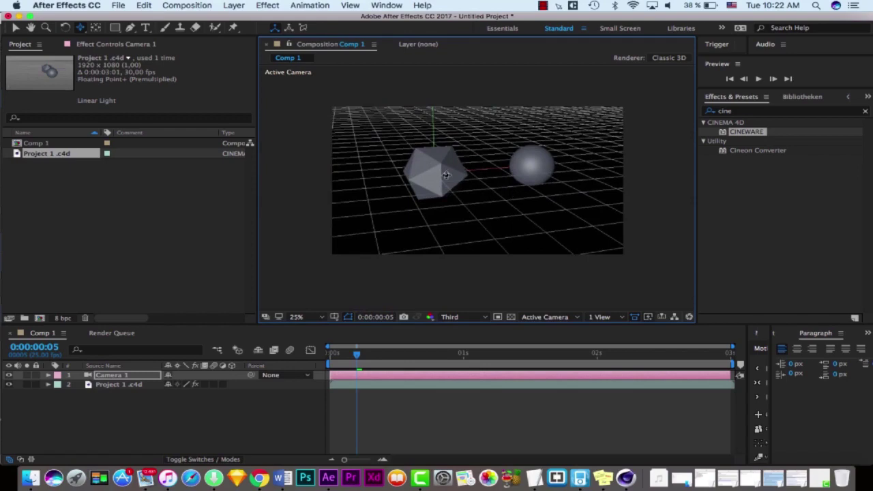
pyautogui.moveTo(452, 175); pyautogui.dragTo(463, 189)
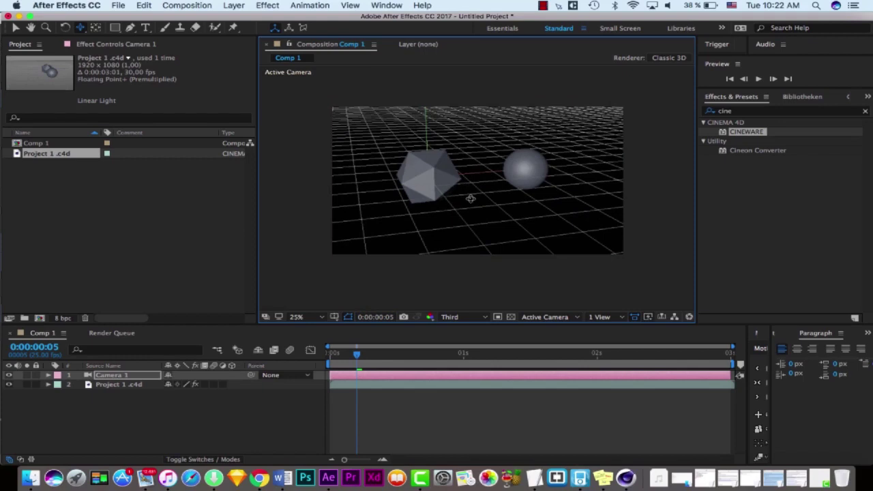
# Step: Orbit Camera 1 around the polyhedron and sphere, and shift it with Track XY to center them in the frame
pyautogui.click(80, 27)
pyautogui.click(116, 52)
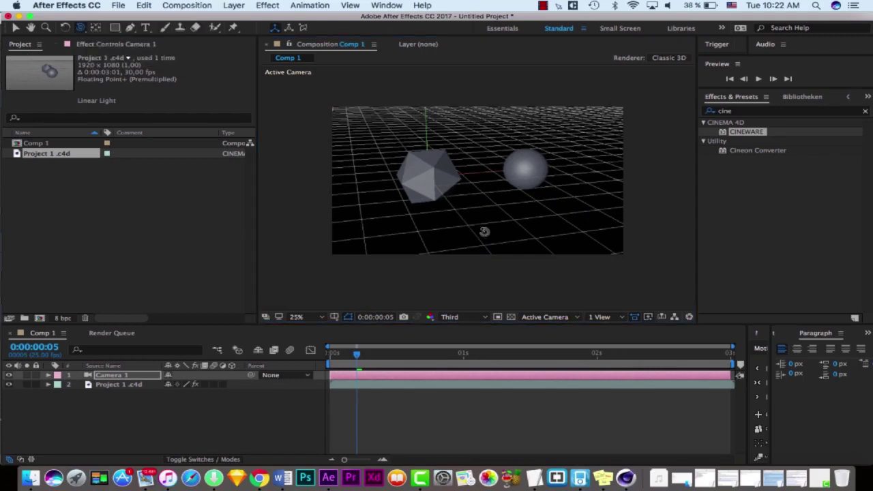
pyautogui.moveTo(496, 203); pyautogui.dragTo(498, 201)
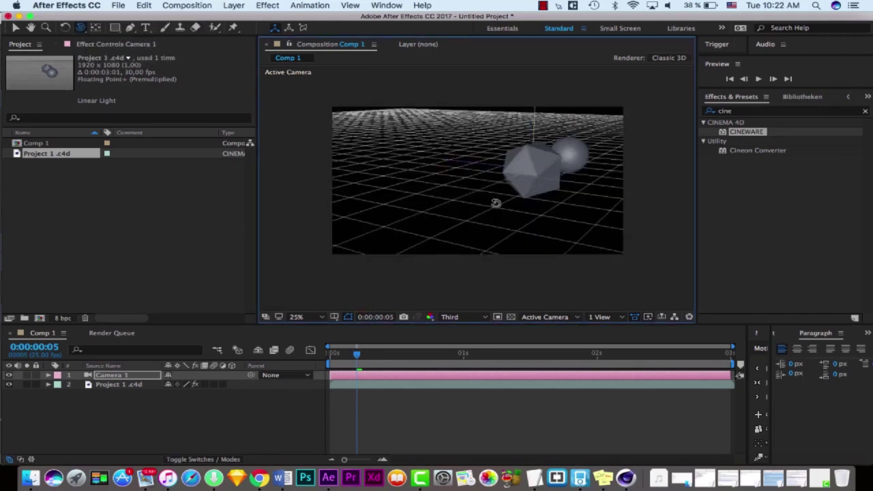
pyautogui.click(80, 28)
pyautogui.click(128, 64)
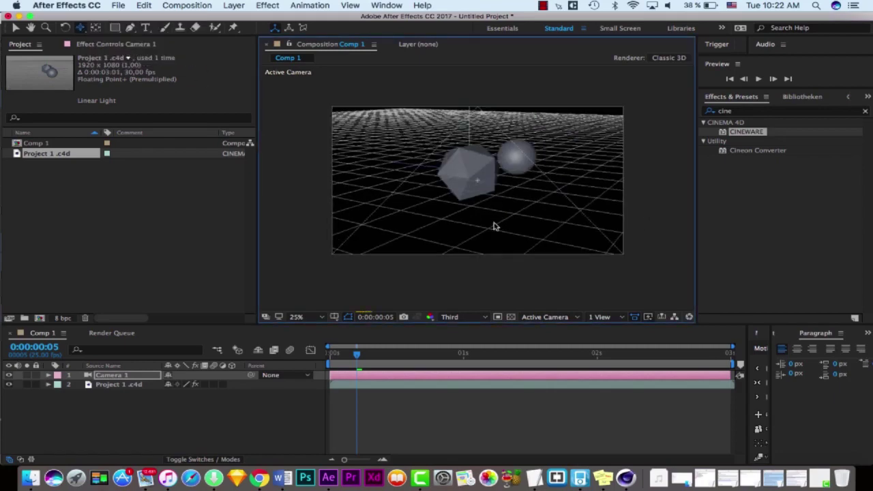
# Step: Return the playhead to the start of Comp 1 and set the Project 1.c4d layer's CINEWARE Kamera option to Cinema 4D Kamera auswählen
pyautogui.click(133, 384)
pyautogui.click(135, 45)
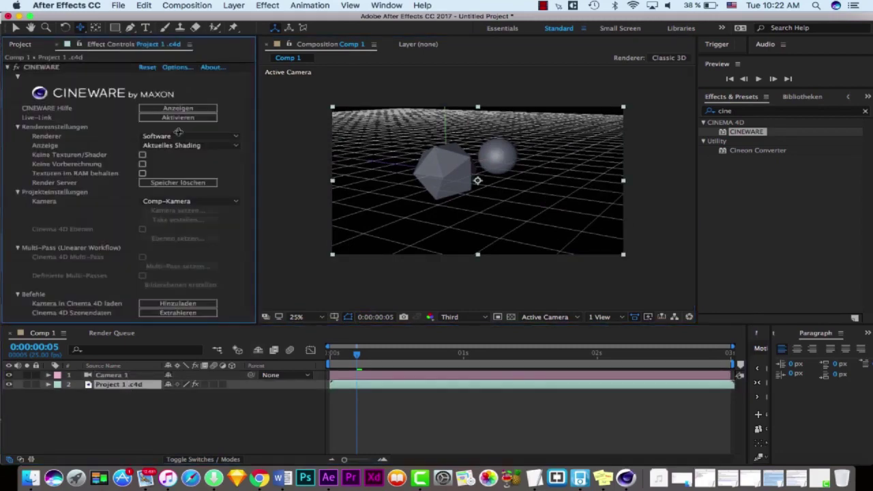
pyautogui.moveTo(380, 354); pyautogui.dragTo(313, 359)
pyautogui.click(186, 202)
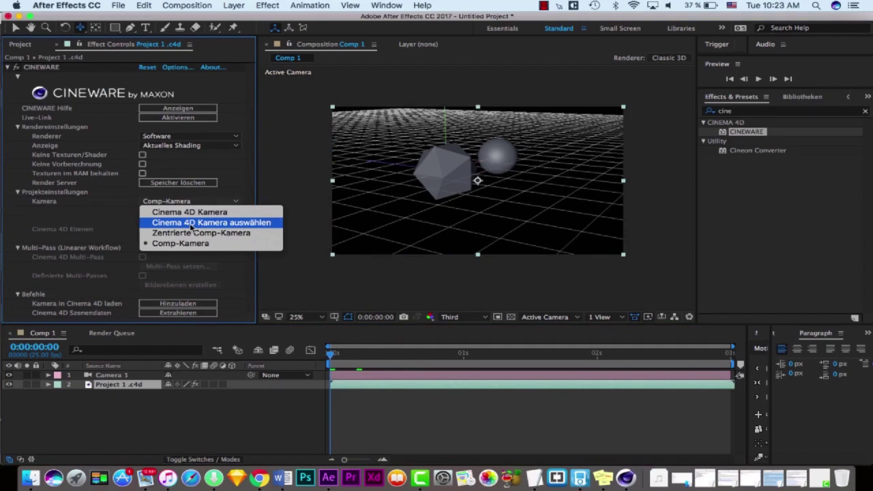
pyautogui.click(191, 224)
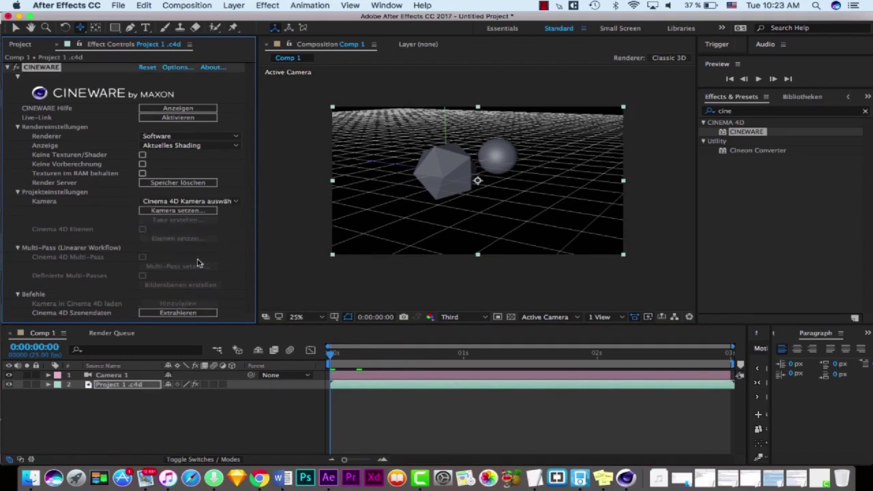
# Step: Examine which Cinema 4D cameras CINEWARE offers for the layer, and leave the camera selection
pyautogui.click(188, 213)
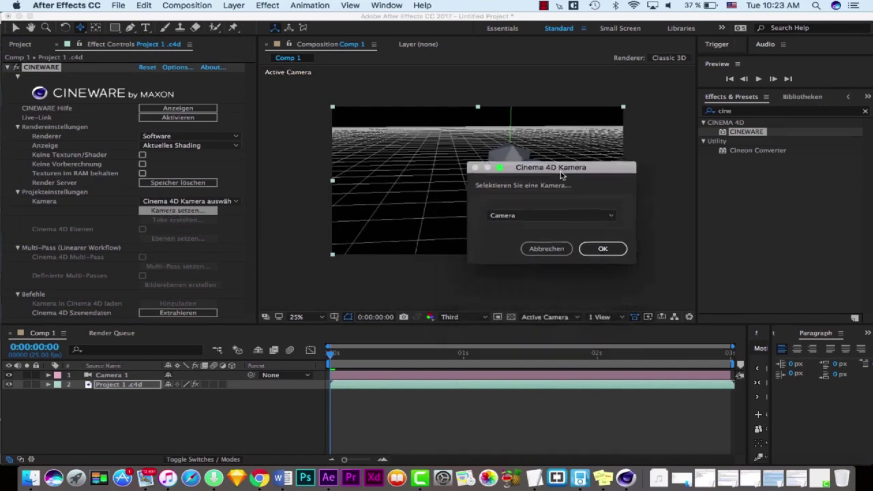
pyautogui.click(590, 163)
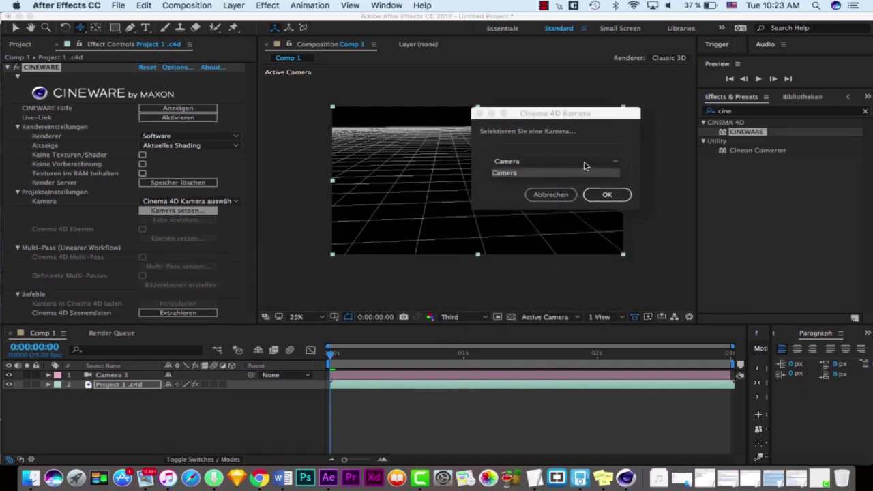
pyautogui.click(512, 178)
pyautogui.click(546, 194)
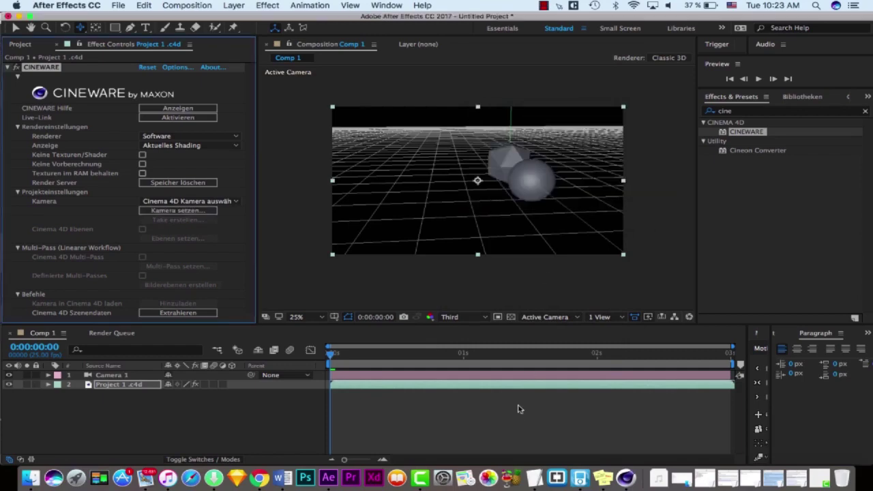
# Step: Switch to Cinema 4D, add a second camera to the scene, and orbit the view to a new angle around the polyhedron and sphere
pyautogui.click(626, 478)
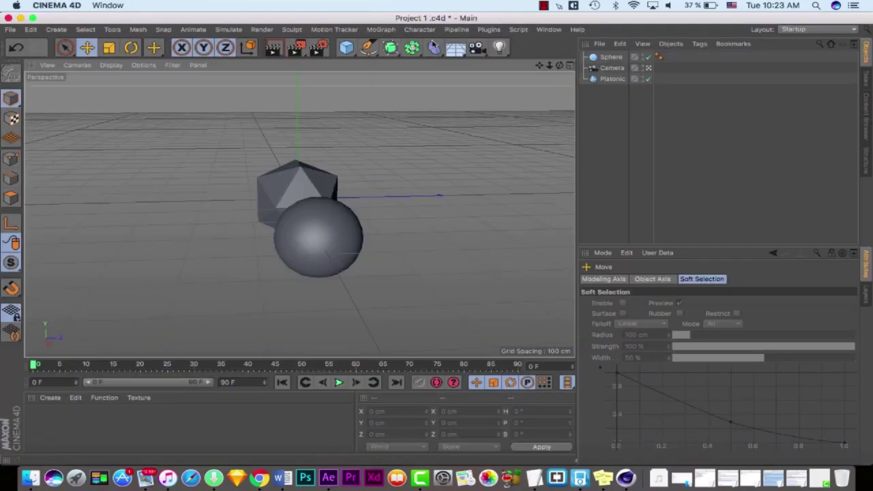
pyautogui.click(476, 47)
pyautogui.click(520, 63)
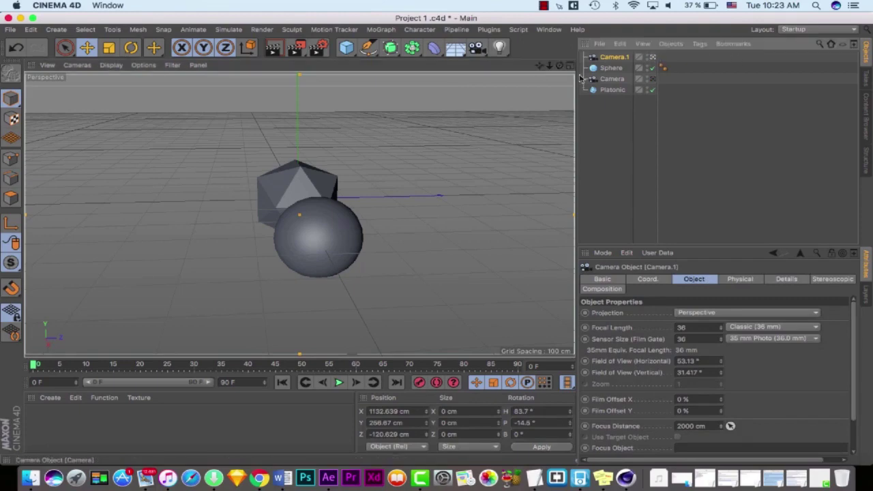
pyautogui.moveTo(559, 66); pyautogui.dragTo(437, 241)
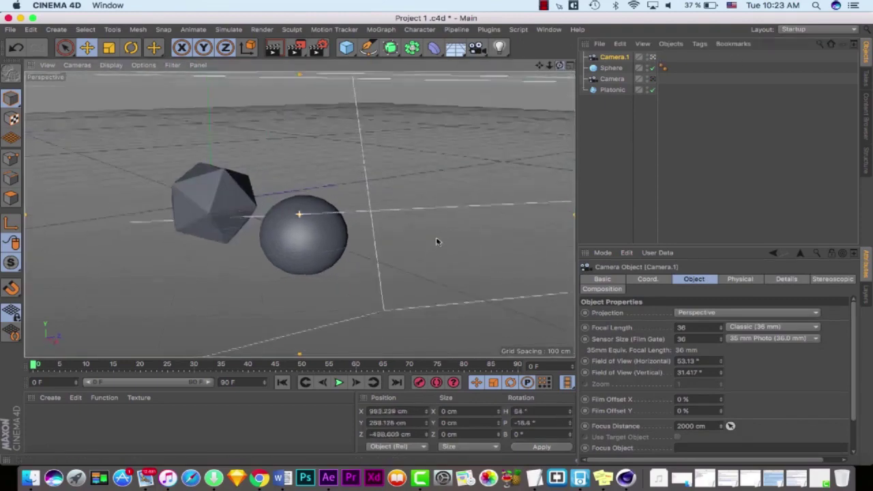
pyautogui.click(484, 187)
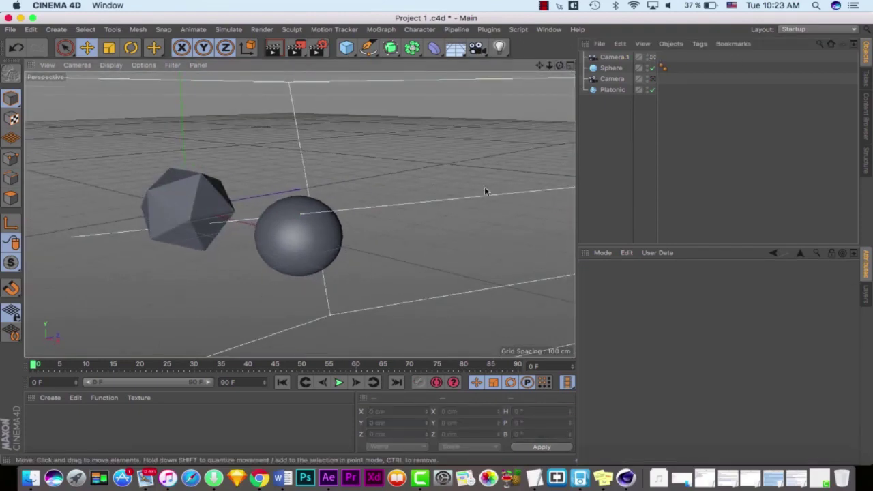
# Step: Switch back to After Effects and assign the scene's original camera, Camera, as the CINEWARE camera
pyautogui.click(328, 478)
pyautogui.click(198, 210)
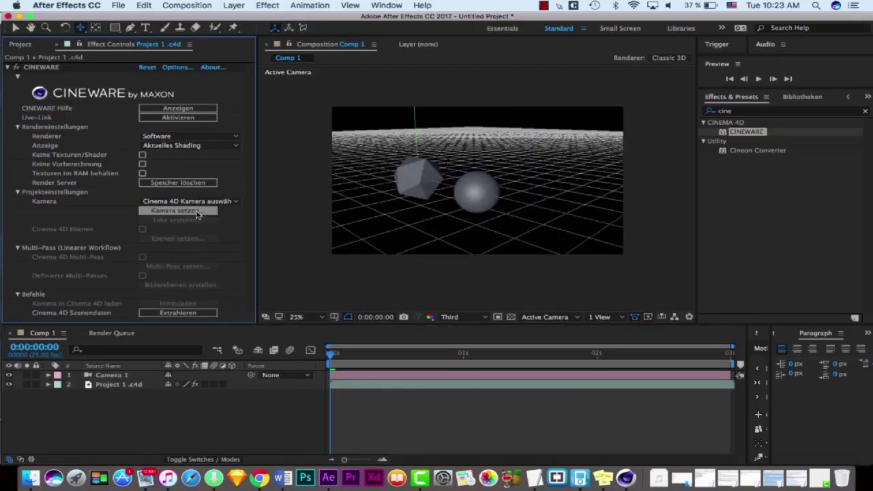
pyautogui.click(436, 248)
pyautogui.click(397, 271)
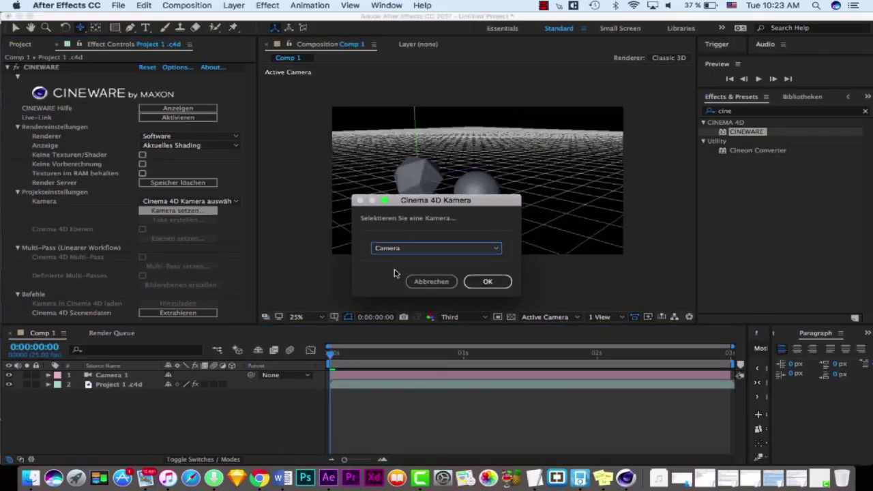
pyautogui.moveTo(449, 201); pyautogui.dragTo(143, 125)
pyautogui.click(155, 174)
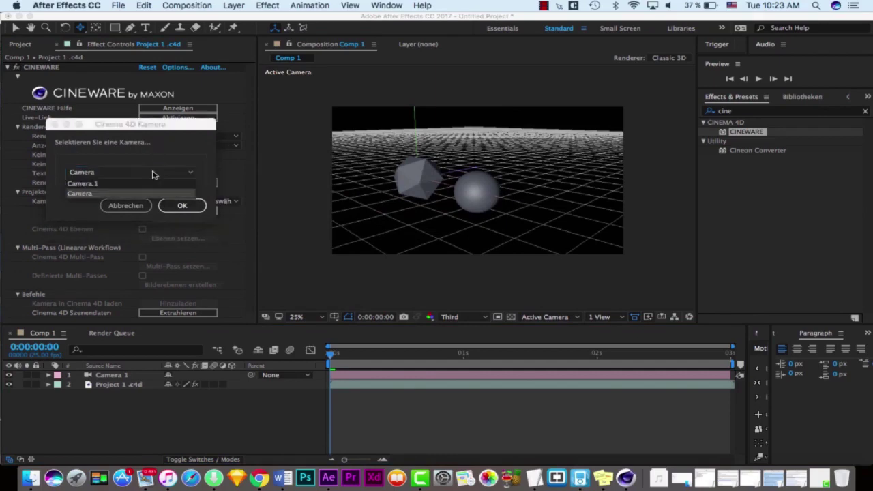
pyautogui.click(89, 196)
pyautogui.click(190, 211)
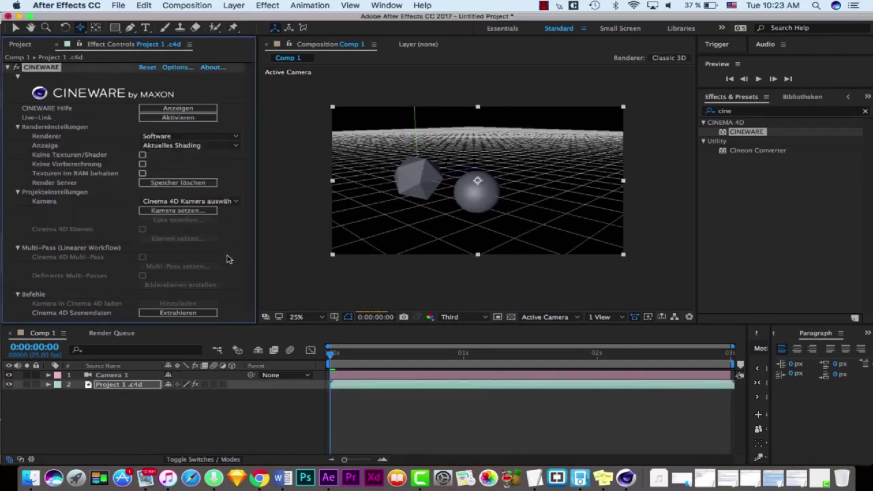
# Step: Change the assigned CINEWARE camera to Camera.1
pyautogui.click(187, 209)
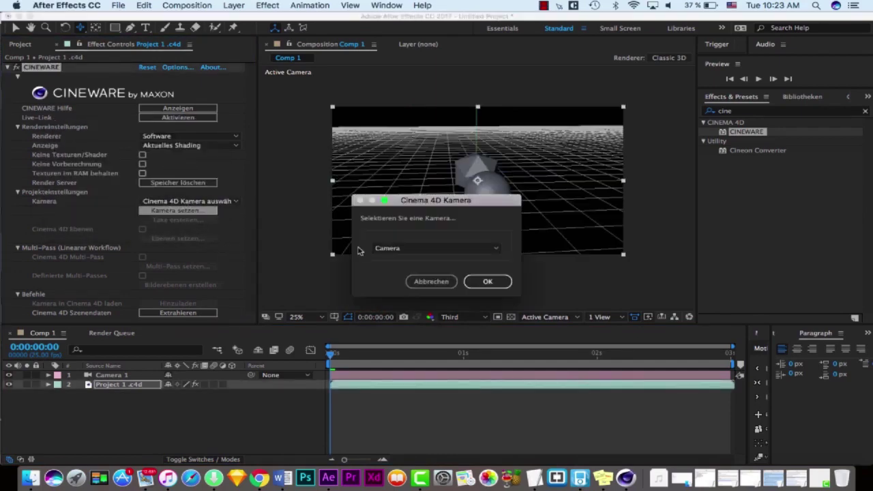
pyautogui.click(386, 249)
pyautogui.click(406, 259)
pyautogui.click(488, 281)
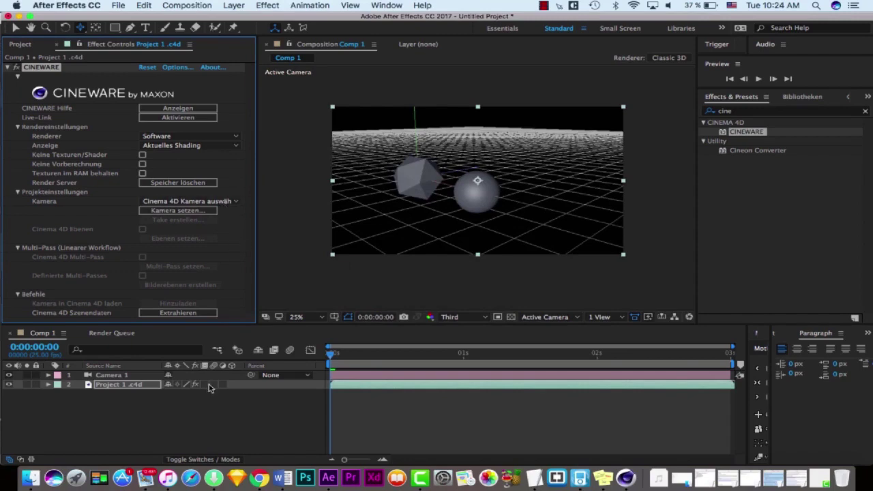
# Step: Delete the Camera 1 layer from Comp 1
pyautogui.click(349, 360)
pyautogui.click(201, 201)
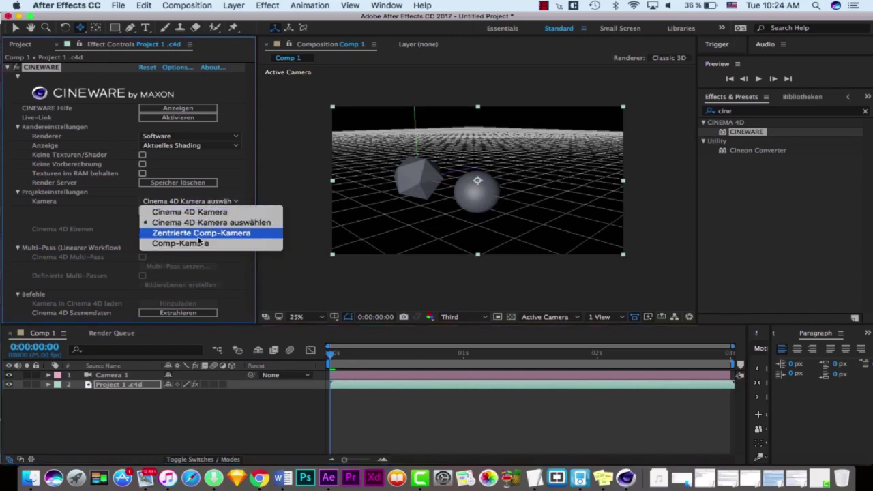
pyautogui.click(139, 402)
pyautogui.click(130, 380)
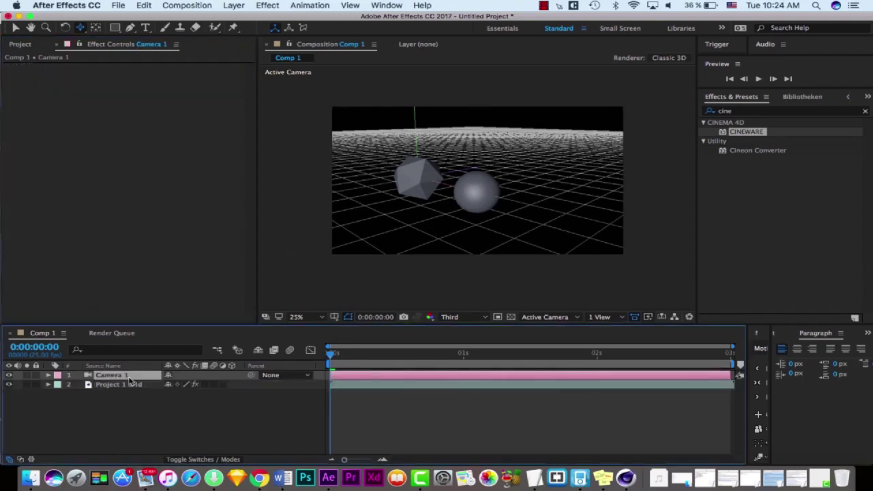
pyautogui.press('Delete')
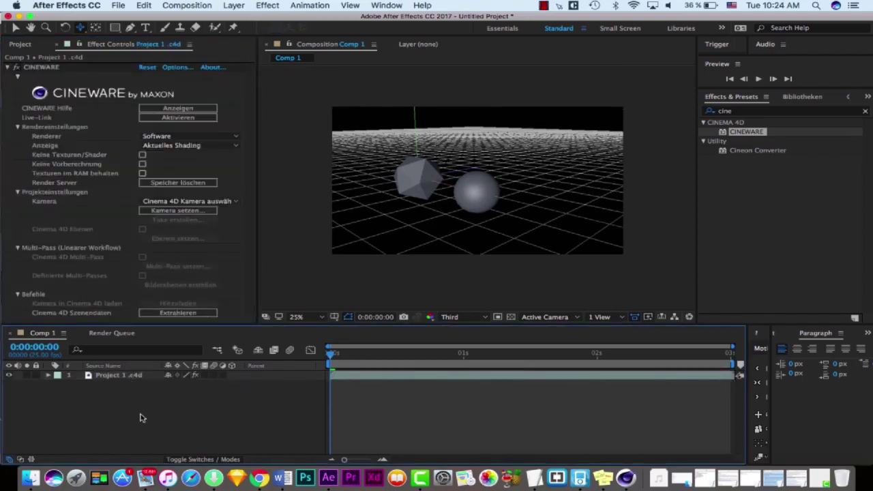
# Step: Set the CINEWARE Kamera option to Comp-Kamera and add a fresh camera layer to Comp 1
pyautogui.click(167, 202)
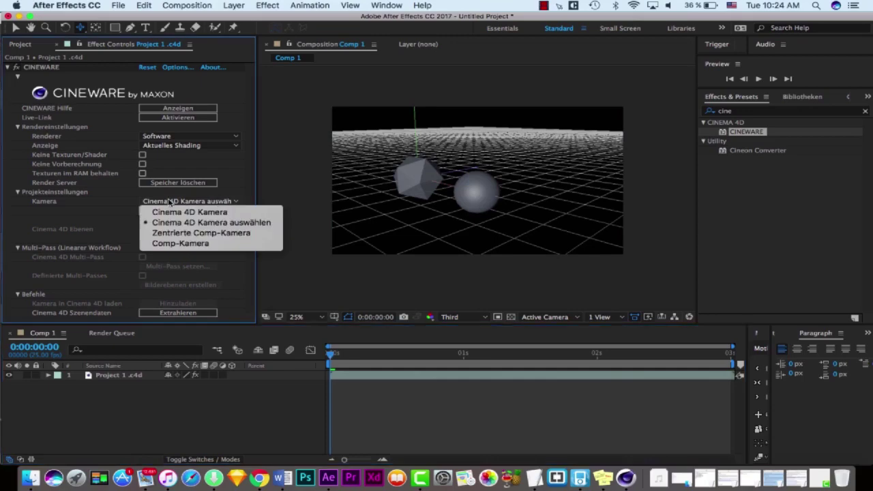
pyautogui.click(195, 266)
pyautogui.click(126, 376)
pyautogui.rightClick(140, 404)
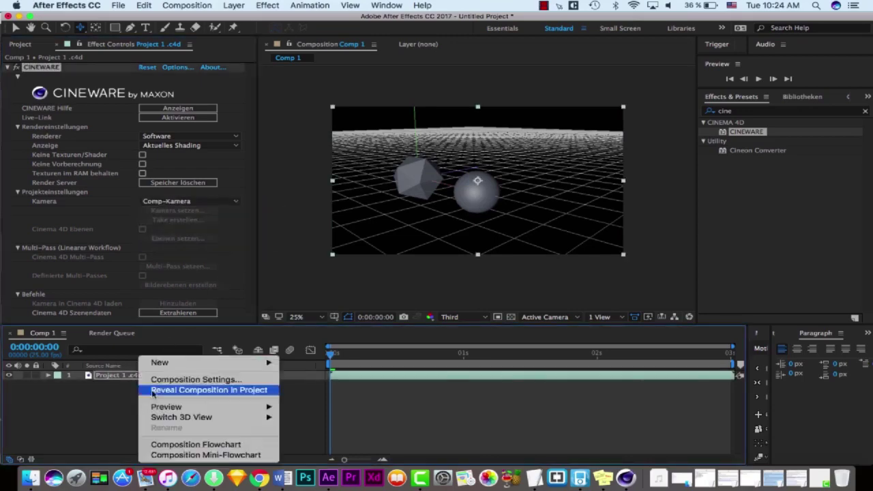
pyautogui.moveTo(205, 362)
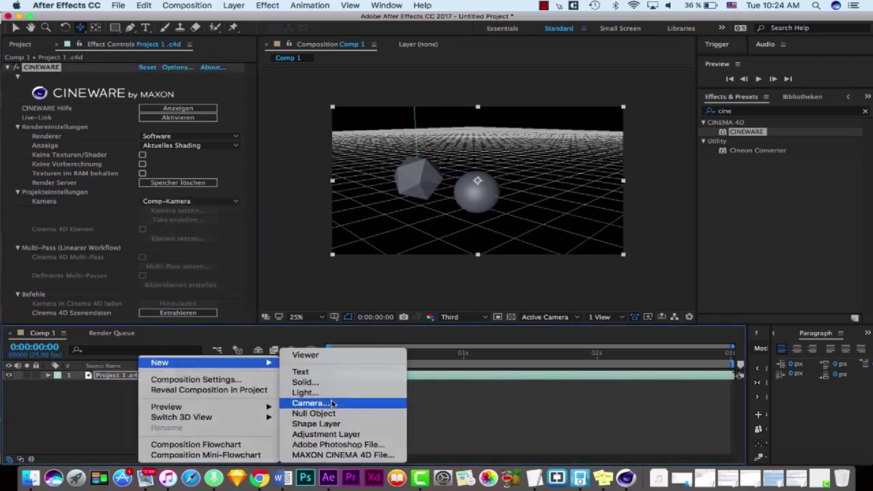
pyautogui.click(332, 403)
pyautogui.click(623, 358)
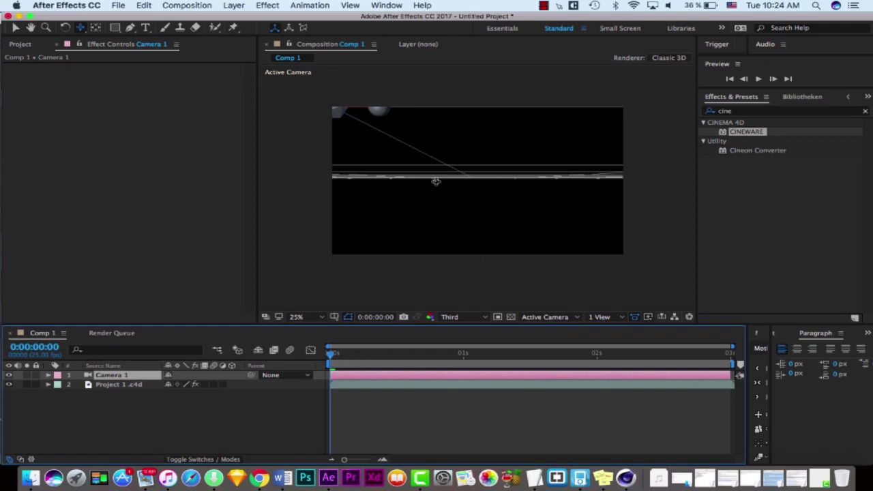
# Step: Set the Project 1.c4d layer's CINEWARE Kamera option to Zentrierte Comp-Kamera
pyautogui.click(142, 384)
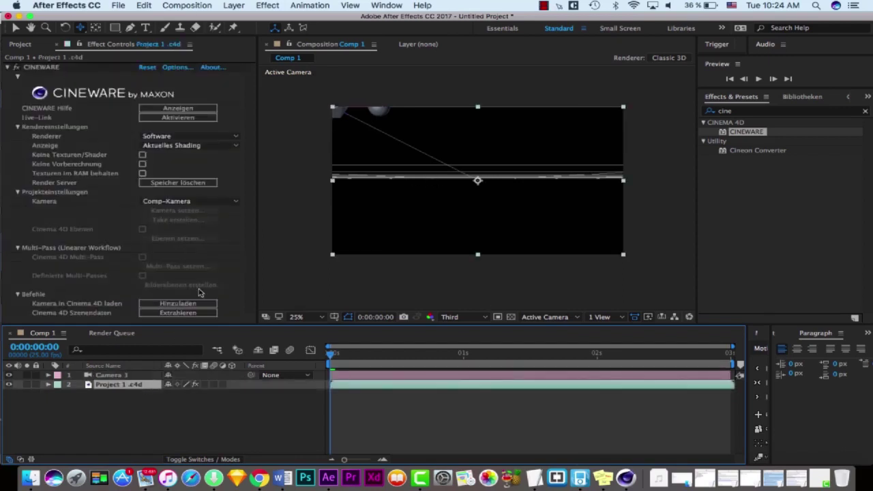
pyautogui.click(199, 202)
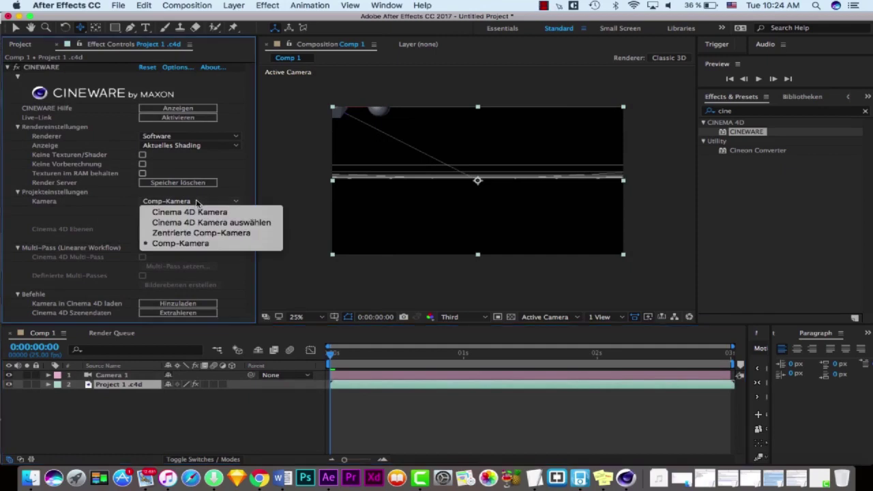
pyautogui.click(177, 233)
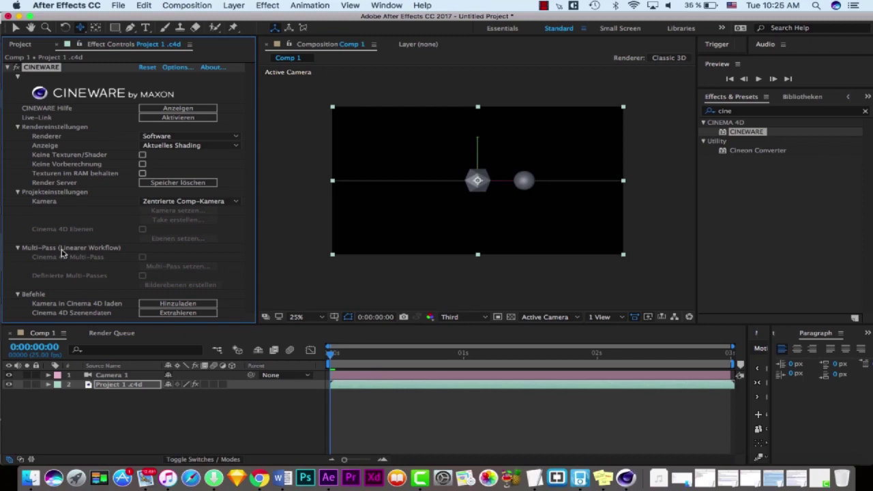
# Step: Switch to Cinema 4D, view the scene's render settings with the Multi-Pass entry, and return to After Effects
pyautogui.click(626, 477)
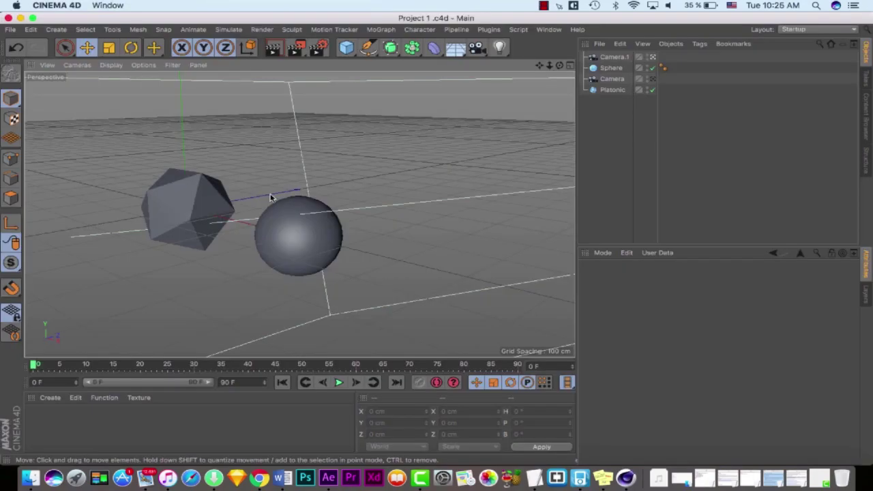
pyautogui.click(318, 47)
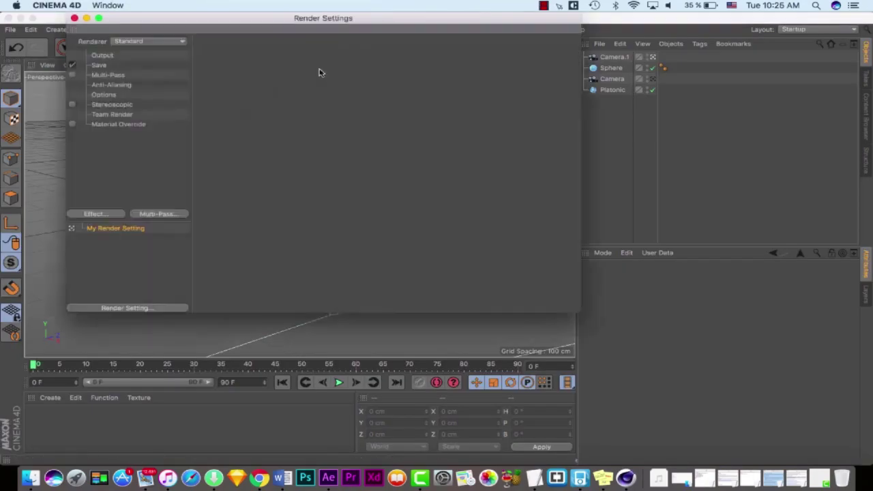
pyautogui.click(75, 18)
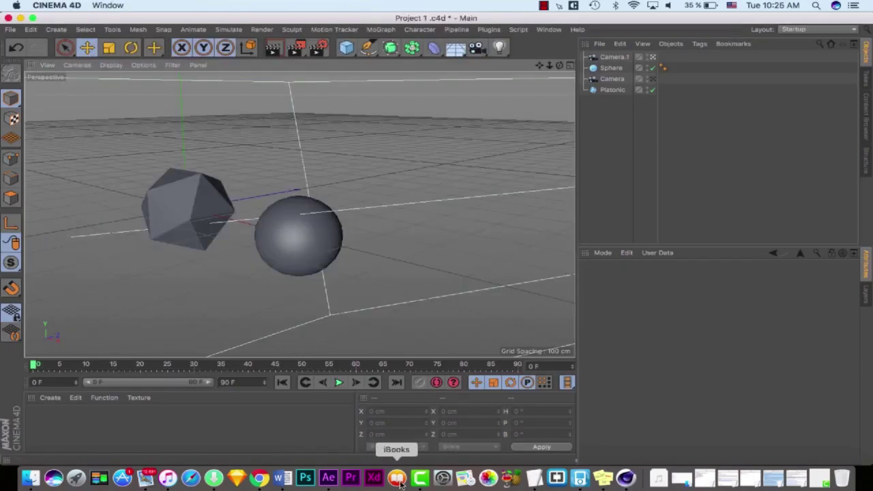
pyautogui.click(328, 478)
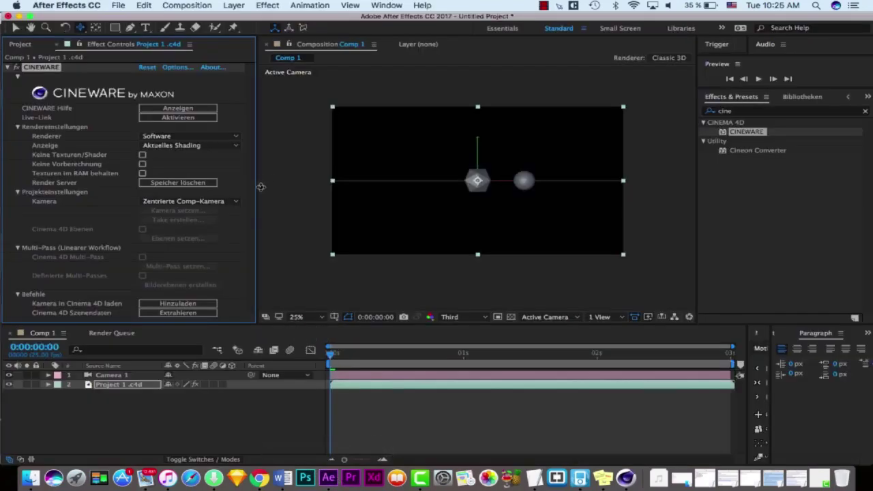